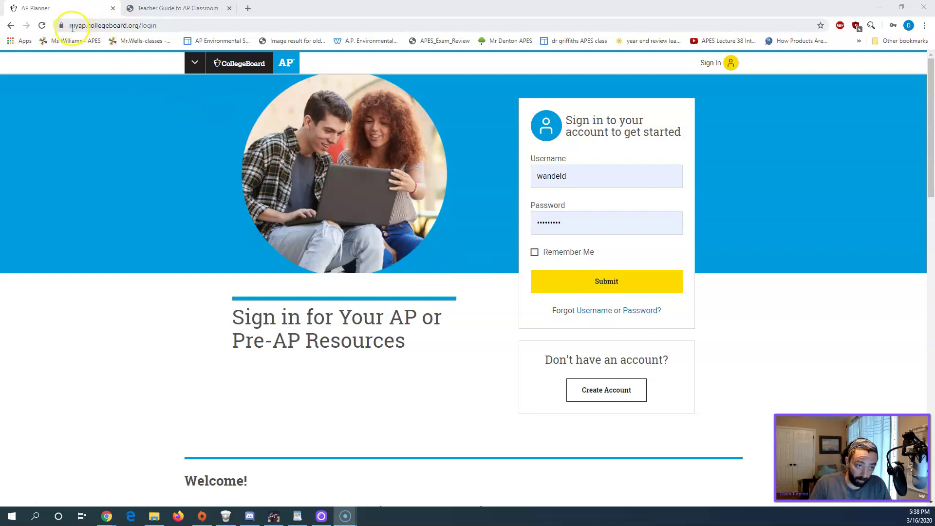
- Submit the entered username and password on the myap.collegeboard.org login page
drag(72, 27, 158, 23)
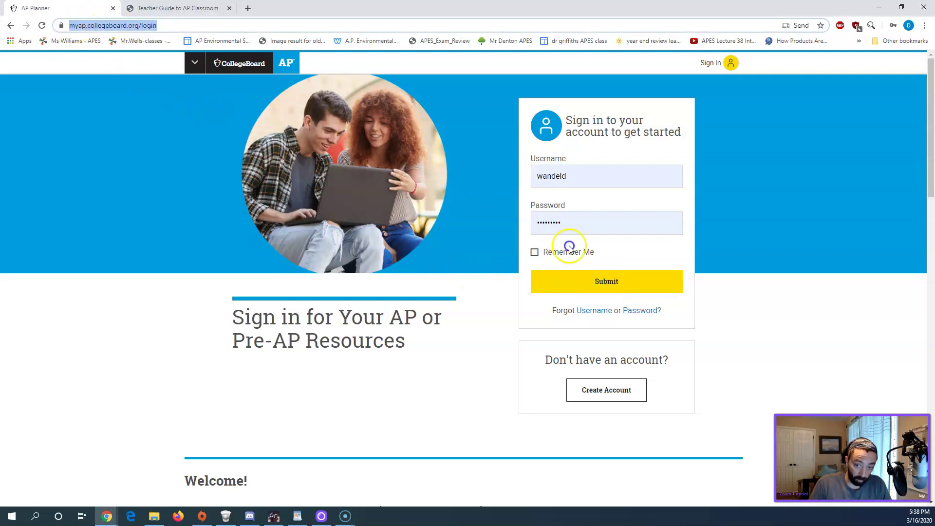
click(599, 284)
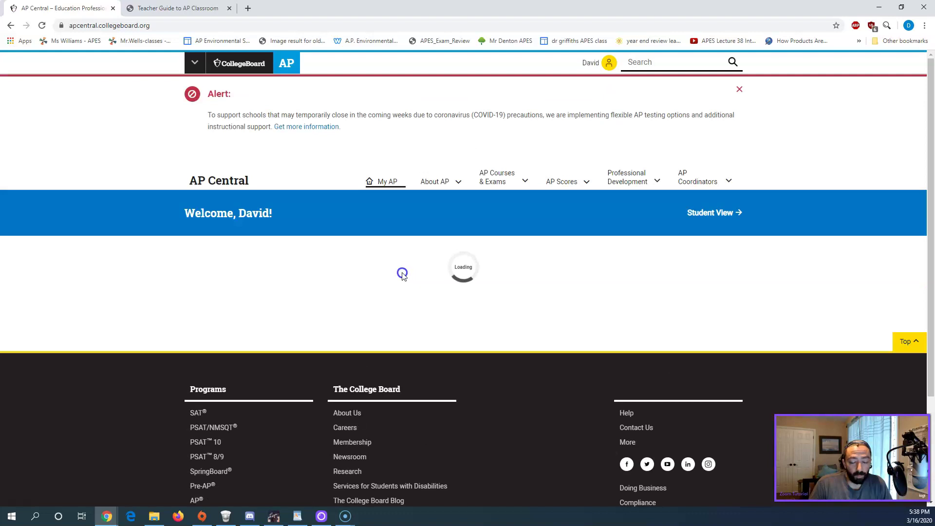
- Check the AP Environmental Science enrolments: 15 students in Per. 6 and 14 in Per. 4
scroll(390, 275, down, 5)
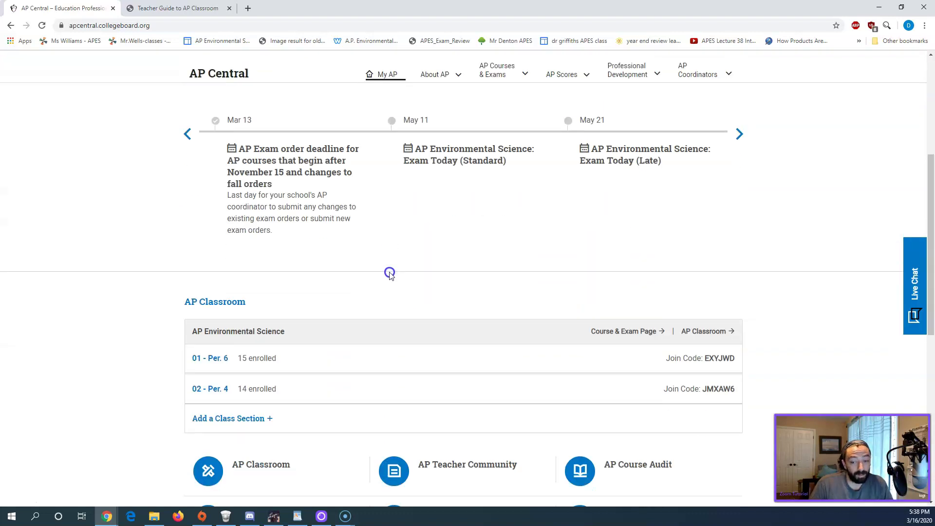
scroll(389, 275, down, 3)
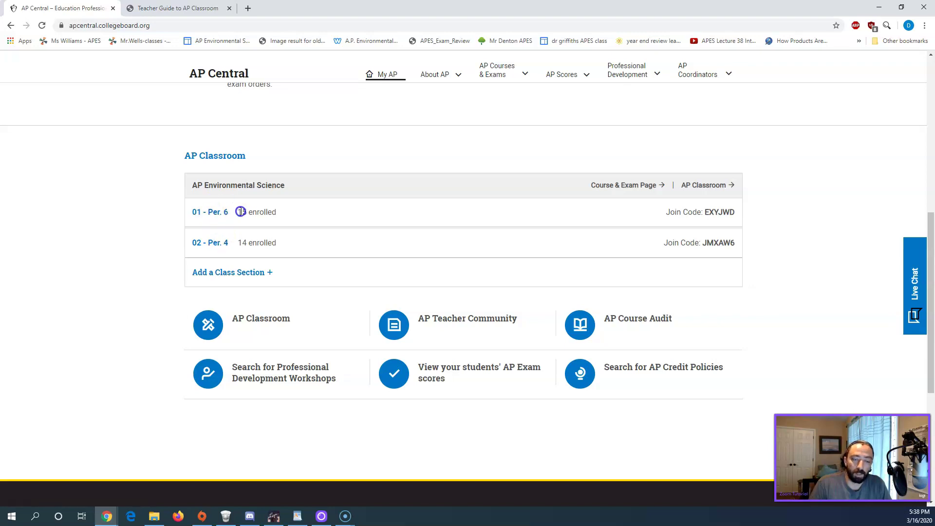
drag(239, 208, 280, 205)
click(294, 211)
triple_click(258, 241)
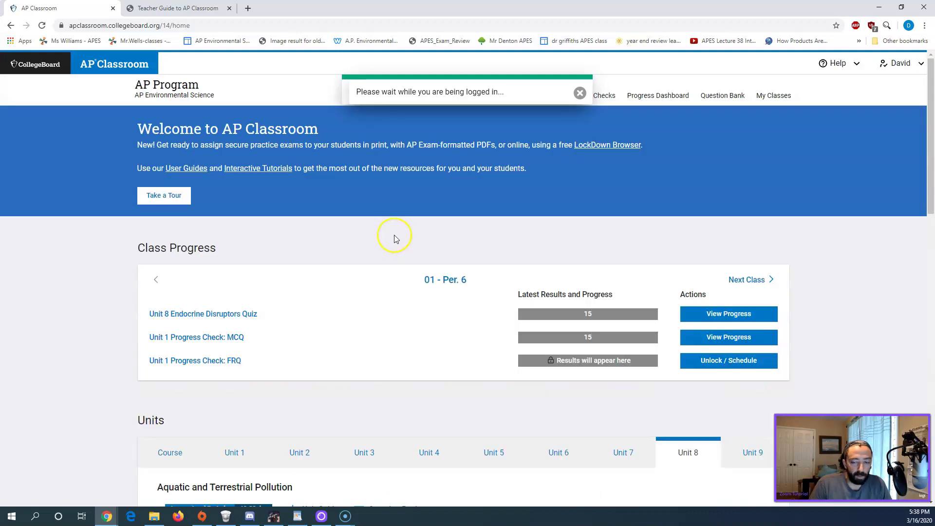
- Open the Unit 8 guide PDF at Topic 8.6 Thermal Pollution from the topic list
scroll(395, 236, down, 5)
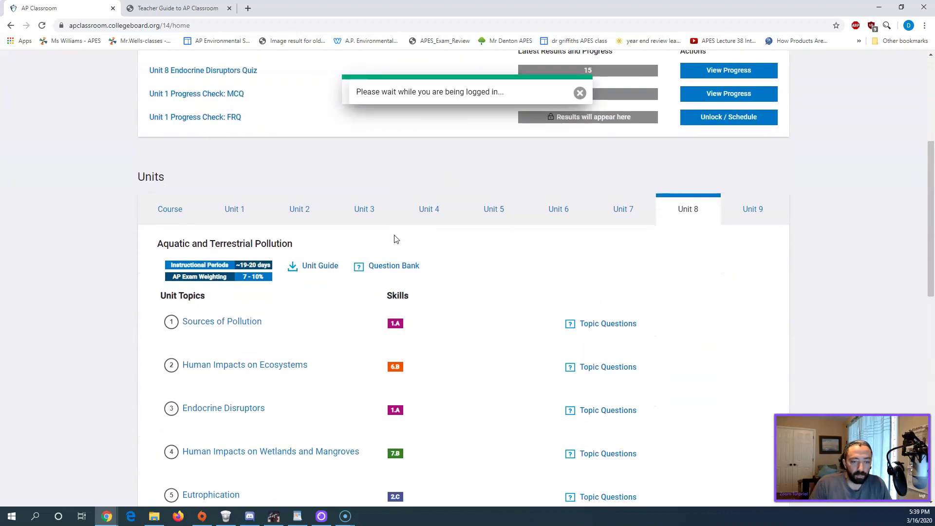
scroll(314, 221, down, 1)
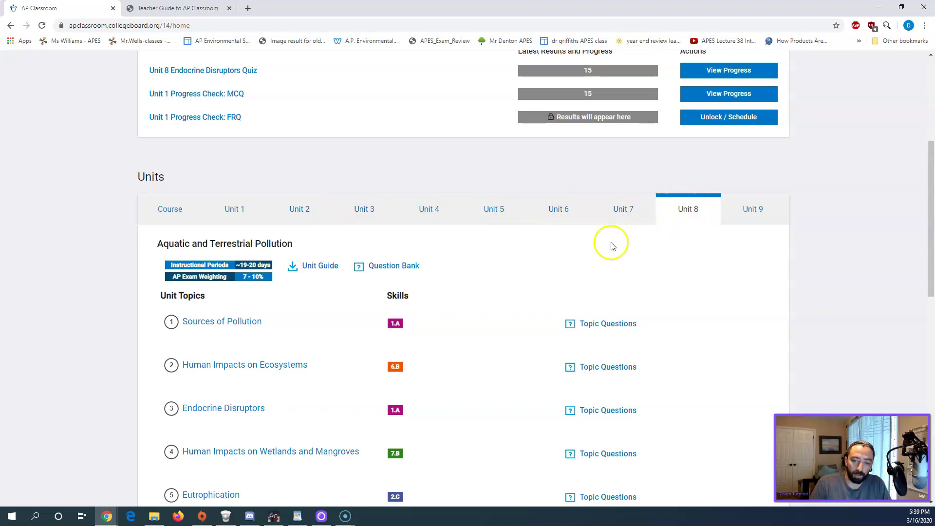
scroll(471, 274, down, 2)
scroll(448, 253, down, 2)
scroll(302, 192, down, 2)
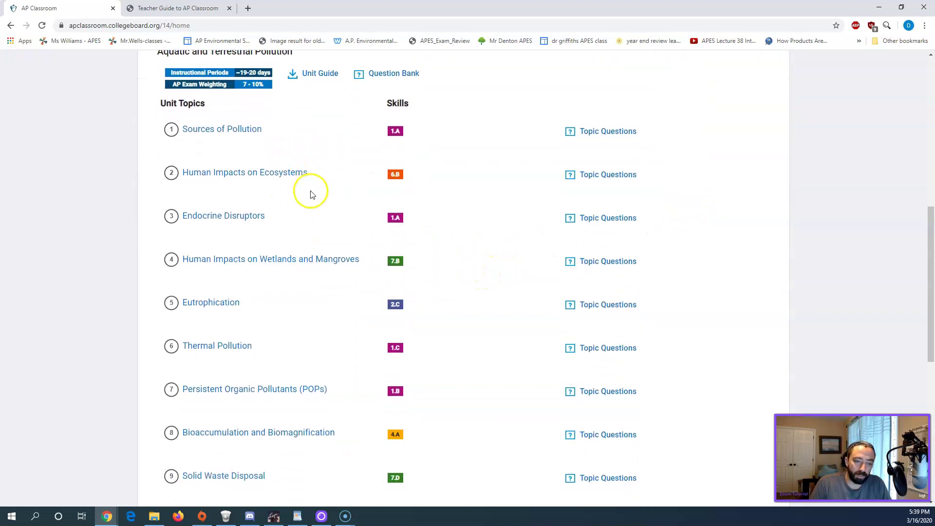
scroll(305, 197, down, 5)
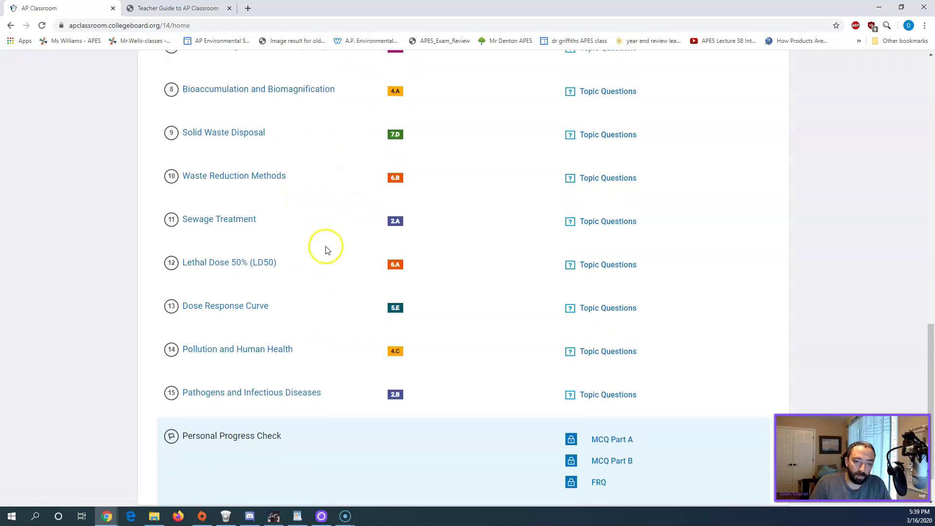
scroll(323, 251, up, 2)
scroll(321, 275, up, 3)
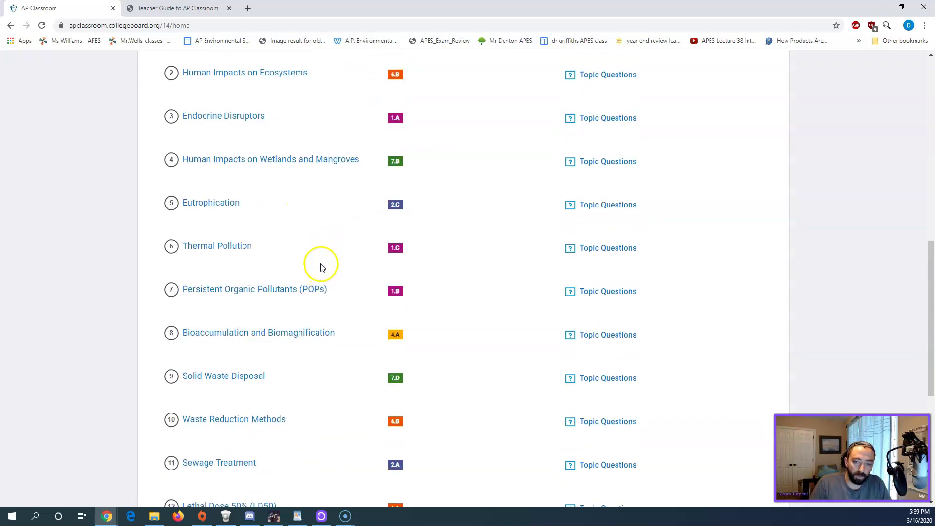
click(219, 250)
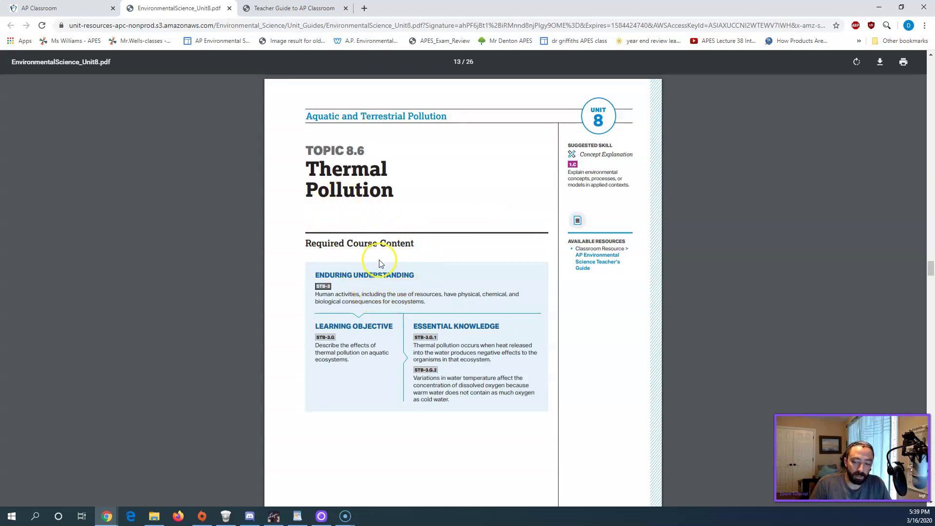
- Close the EnvironmentalScience_Unit8.pdf tab to return to the Unit 8 topic list
click(229, 10)
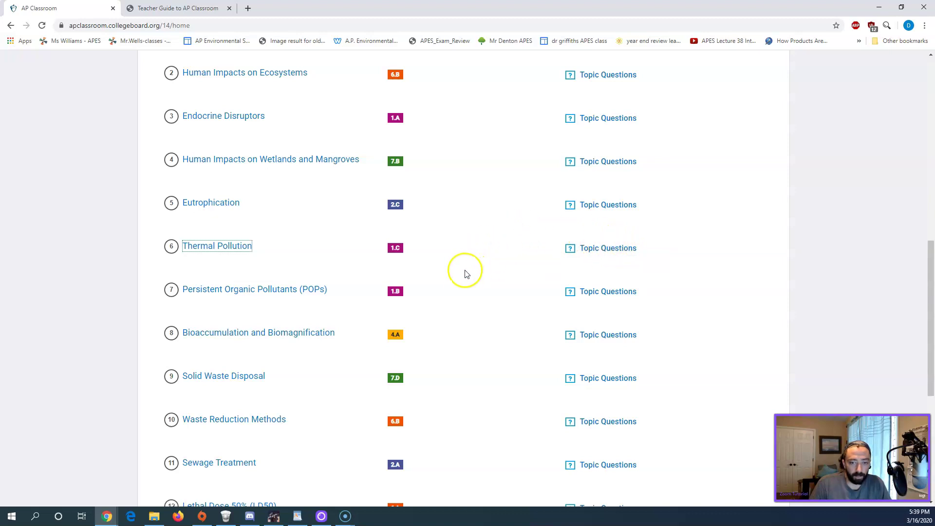
- Scroll back up to the top of the AP Classroom home page
scroll(464, 273, up, 6)
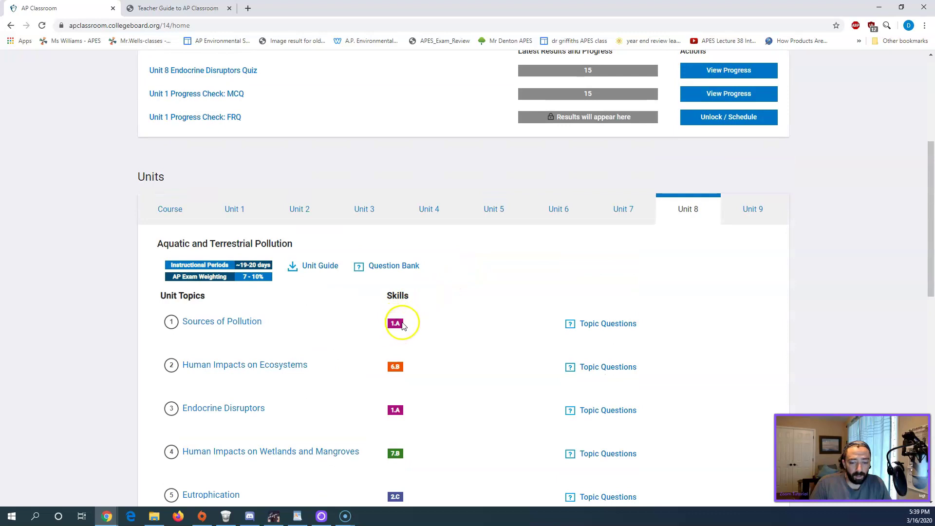
scroll(395, 381, down, 4)
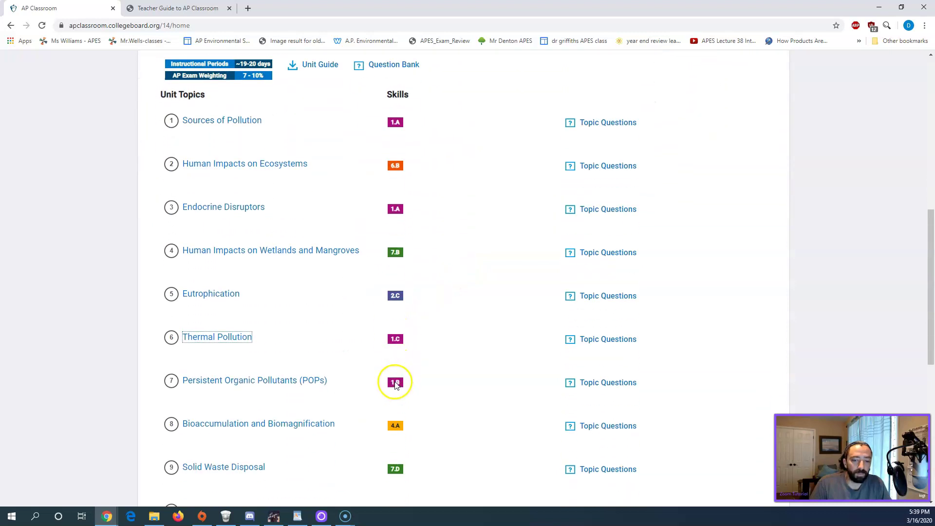
scroll(393, 383, down, 3)
scroll(394, 325, up, 5)
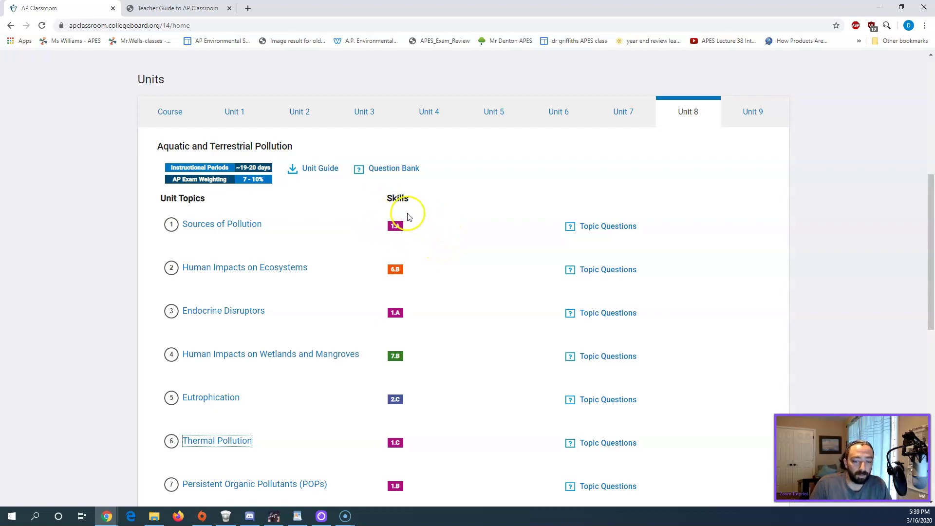
scroll(463, 220, up, 1)
scroll(463, 219, up, 4)
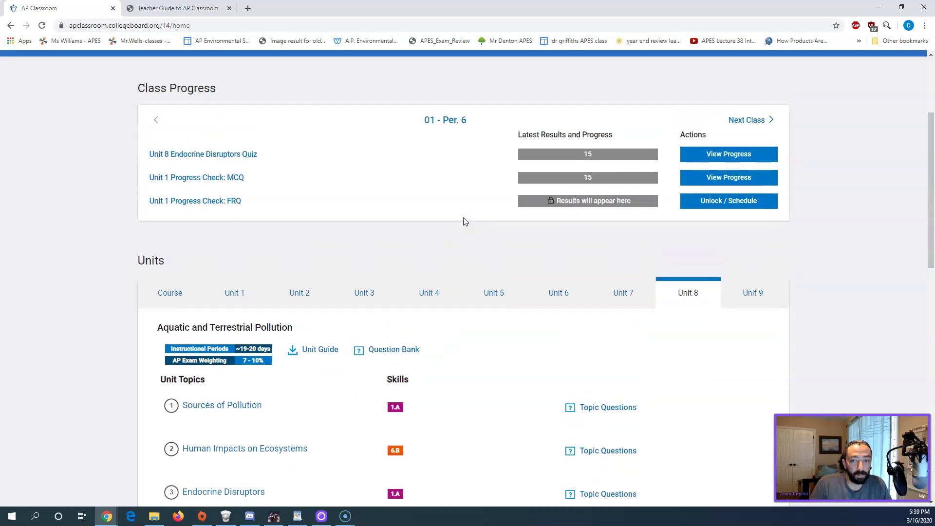
scroll(479, 199, up, 3)
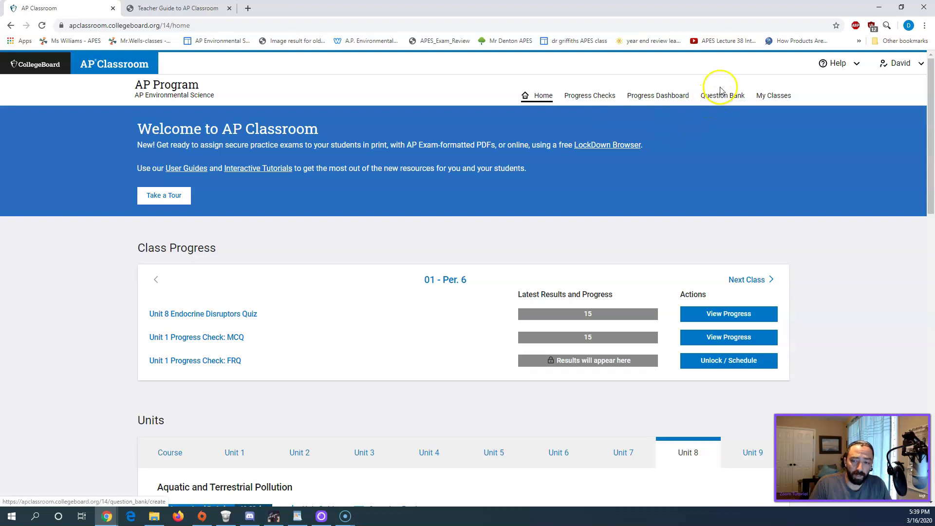
click(720, 96)
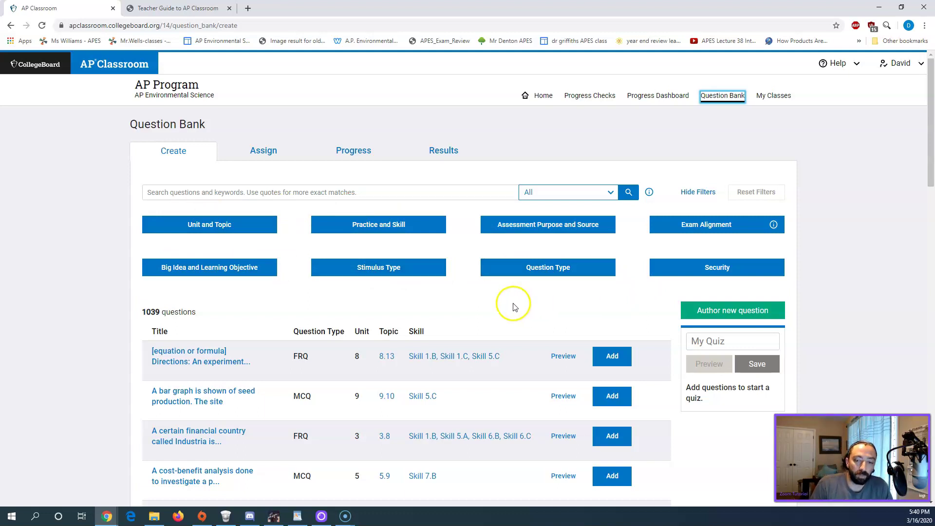
- Filter the Question Bank to Unit 8 topics 8.3, 8.5, 8.7, 8.8 and 8.12–8.15
click(205, 227)
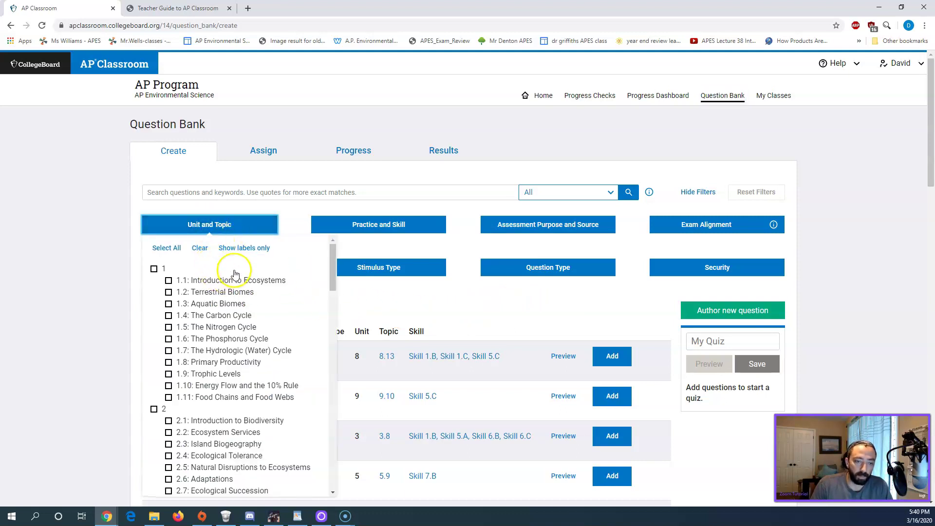
scroll(220, 300, down, 4)
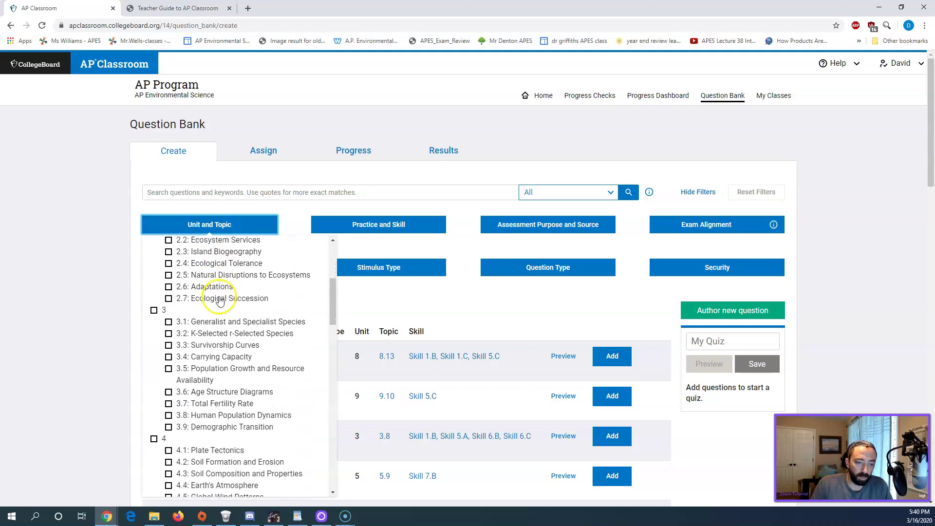
scroll(220, 301, down, 10)
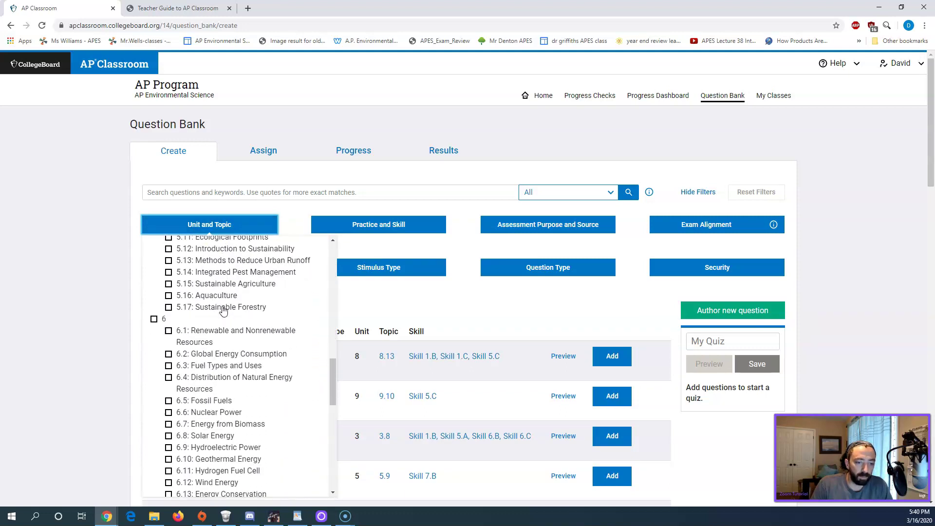
scroll(214, 311, down, 7)
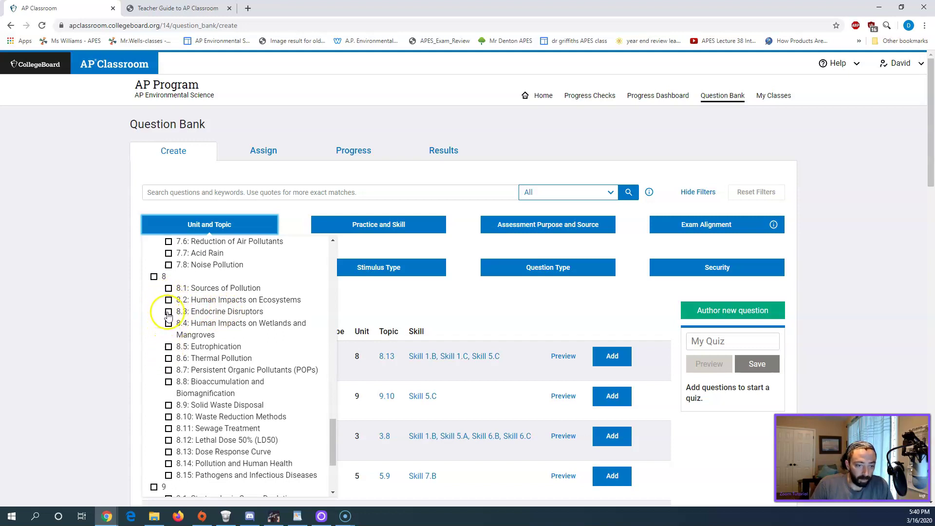
click(169, 313)
click(167, 347)
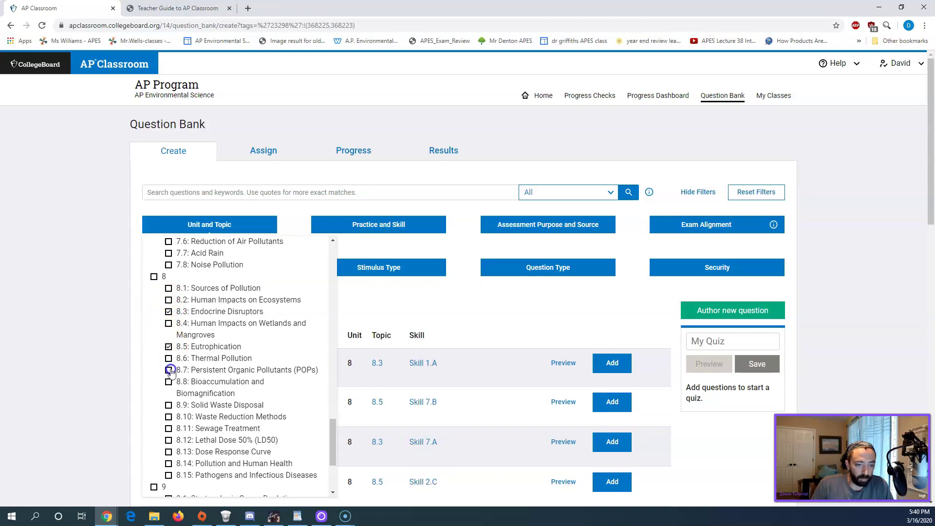
click(169, 370)
click(168, 383)
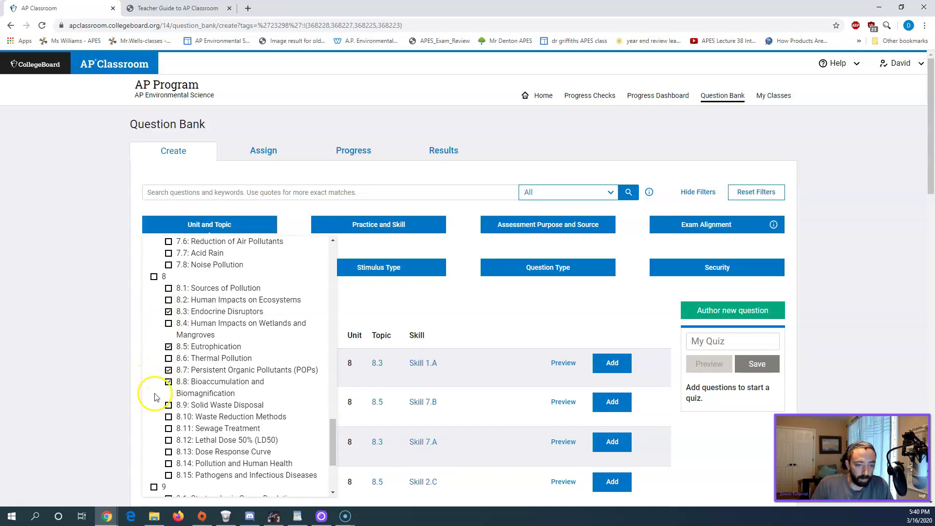
click(169, 442)
click(164, 475)
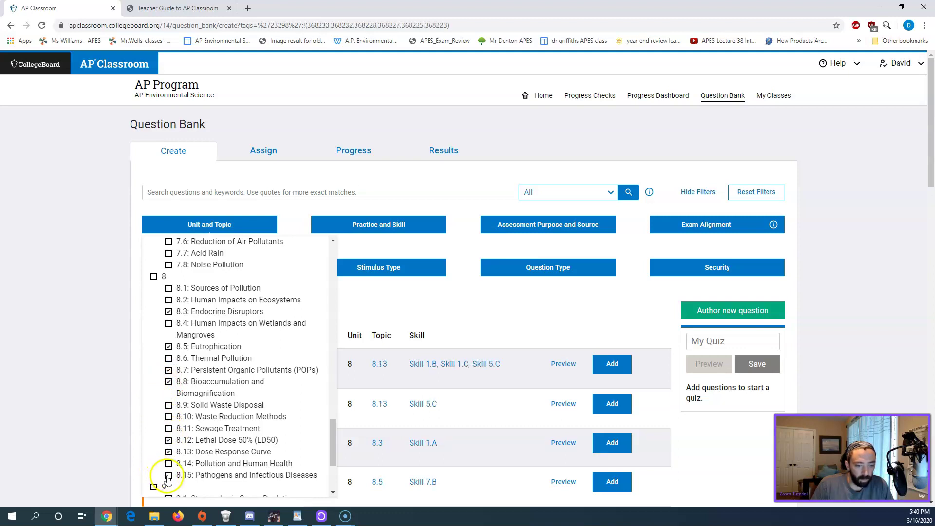
click(168, 463)
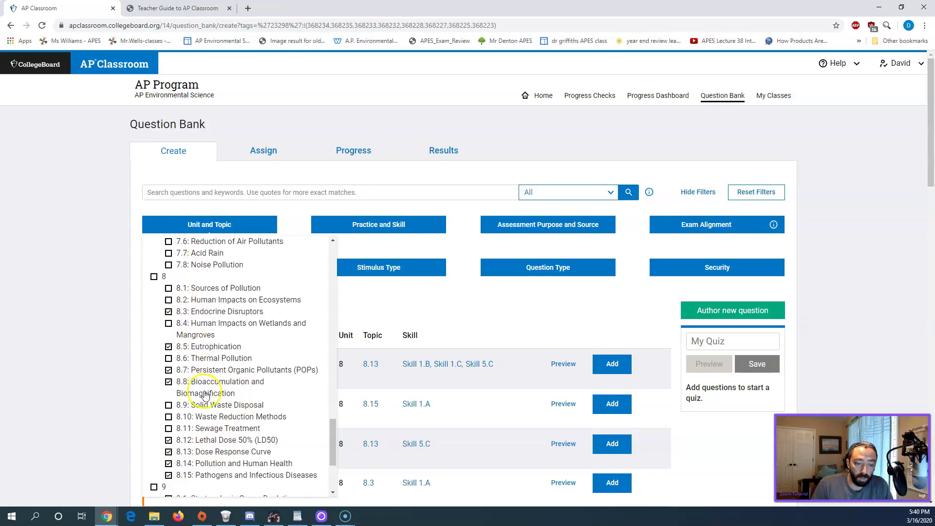
click(445, 308)
- Set the Question Type filter to MCQ, reducing the Unit 8 matches to 65
scroll(357, 307, down, 5)
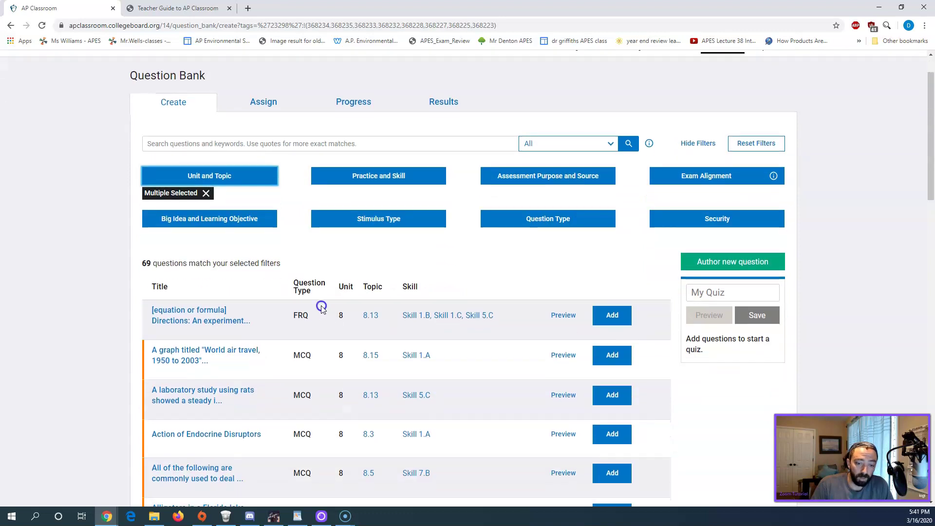
scroll(314, 321, down, 5)
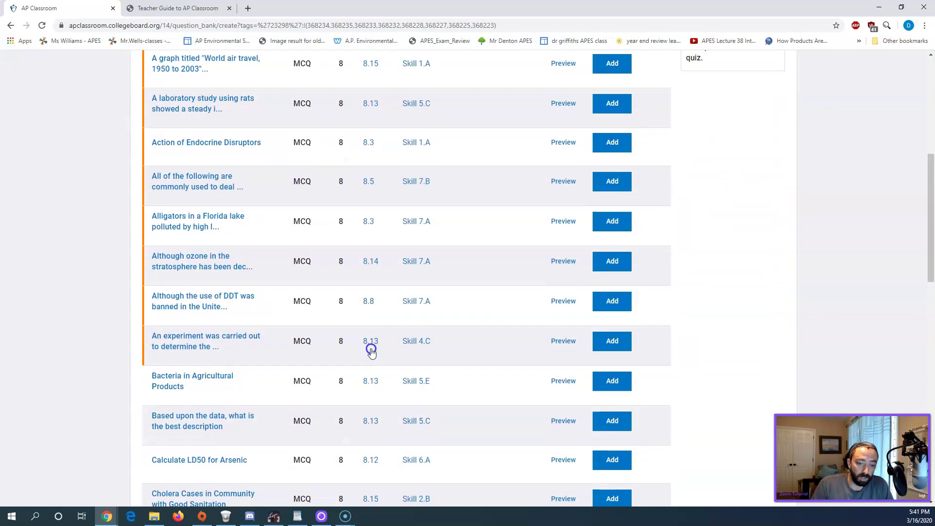
scroll(368, 387, down, 5)
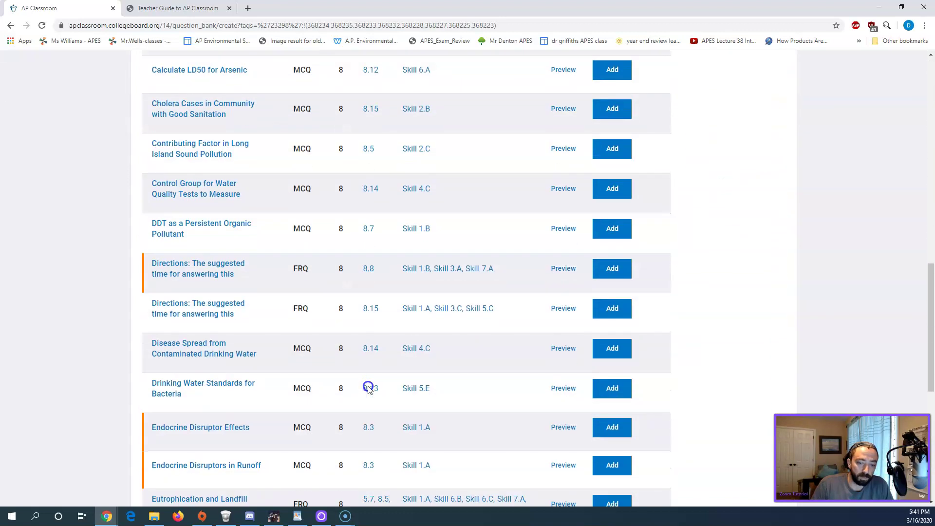
scroll(366, 387, up, 7)
scroll(366, 388, up, 7)
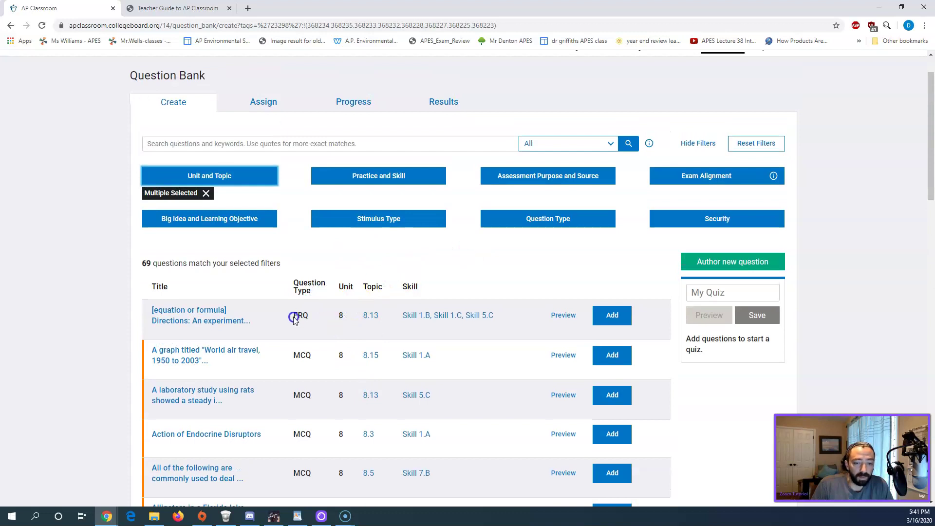
click(547, 222)
click(444, 264)
click(372, 266)
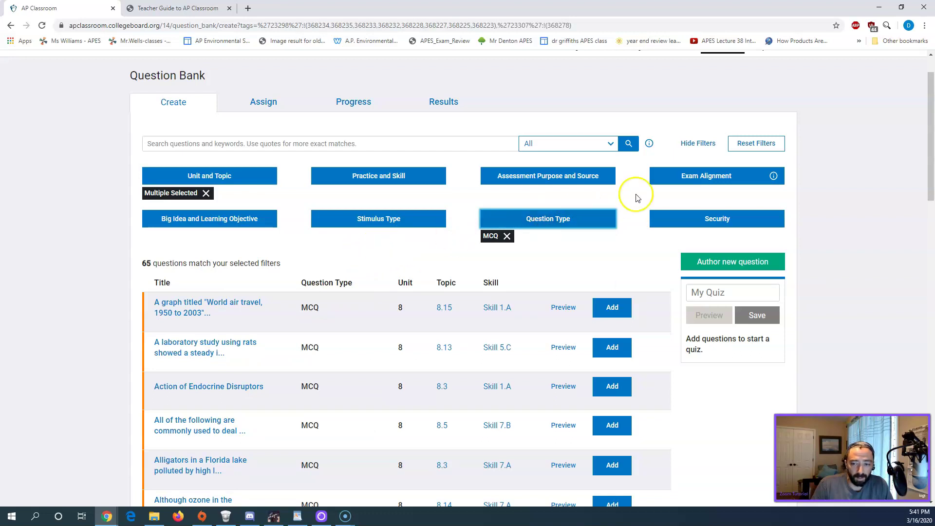
click(693, 177)
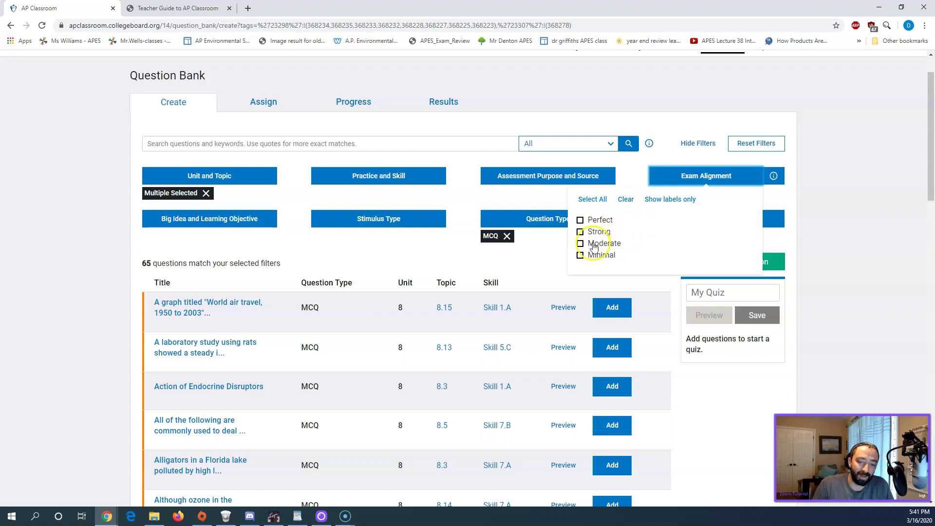
click(402, 247)
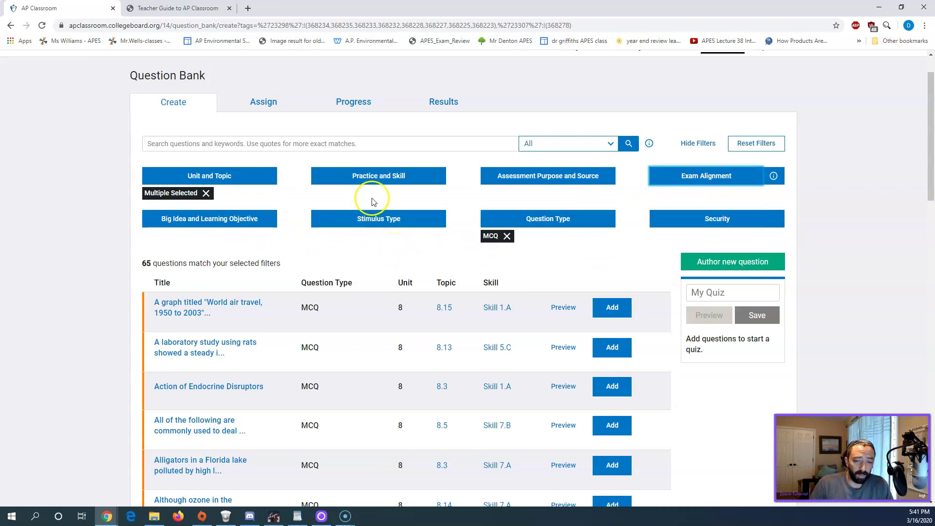
click(383, 178)
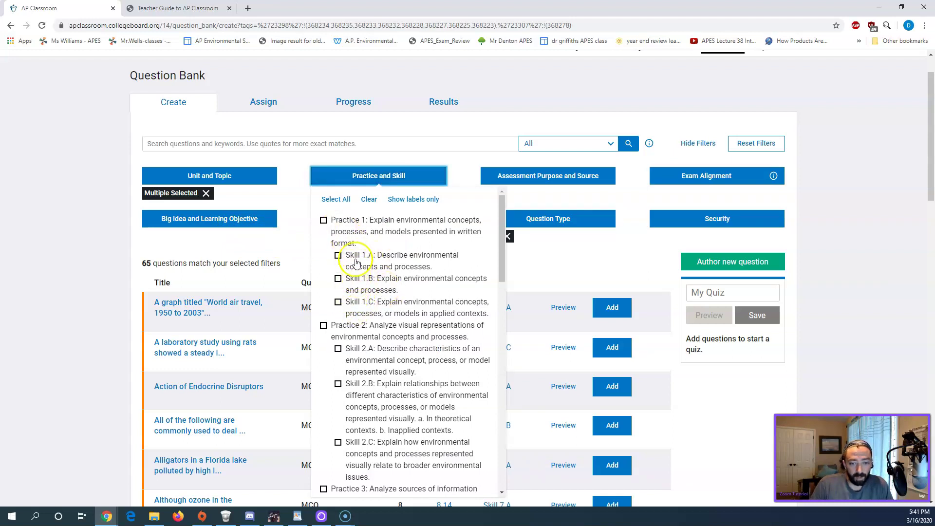
scroll(358, 314, down, 10)
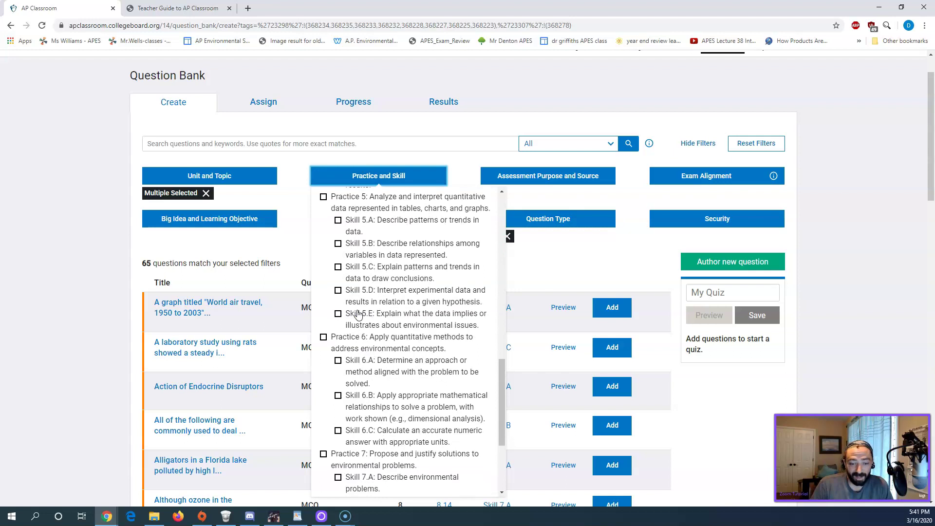
scroll(358, 314, down, 1)
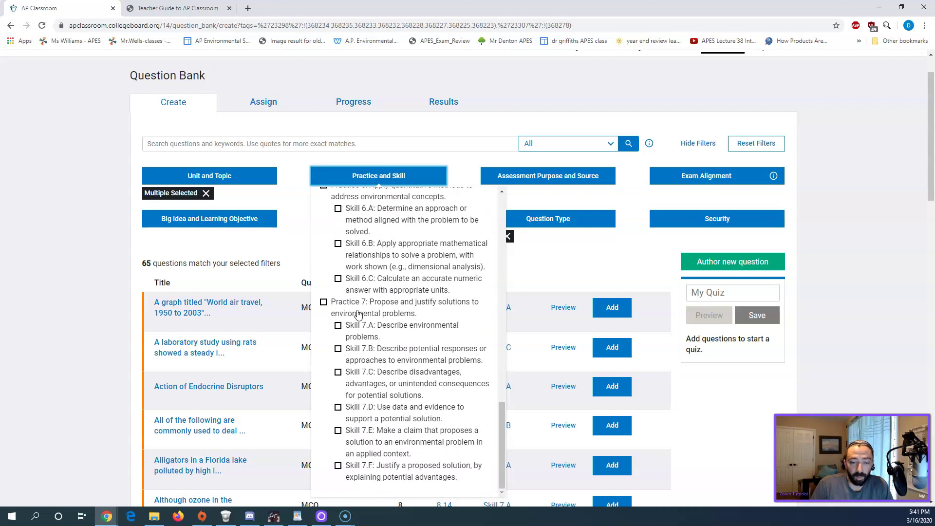
click(554, 265)
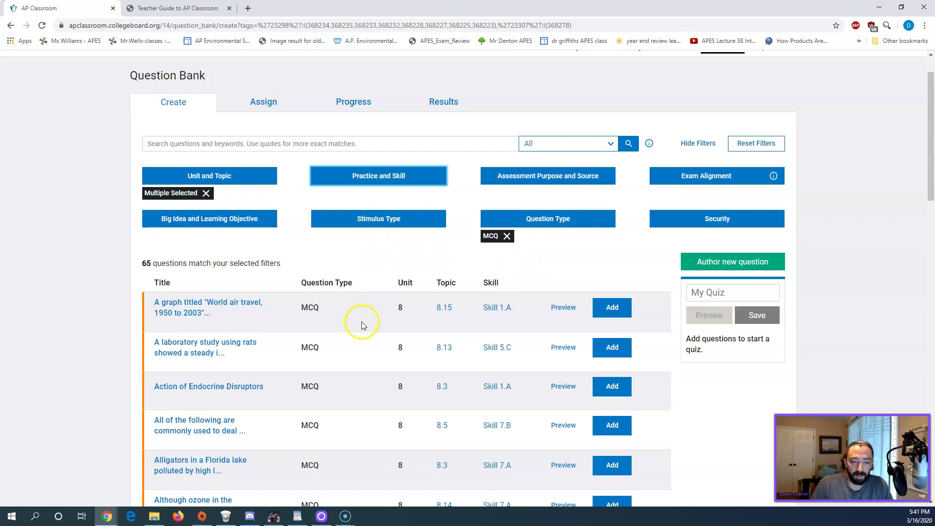
- Add the 'World air travel, 1950 to 2003' graph question to My Quiz
scroll(362, 325, down, 3)
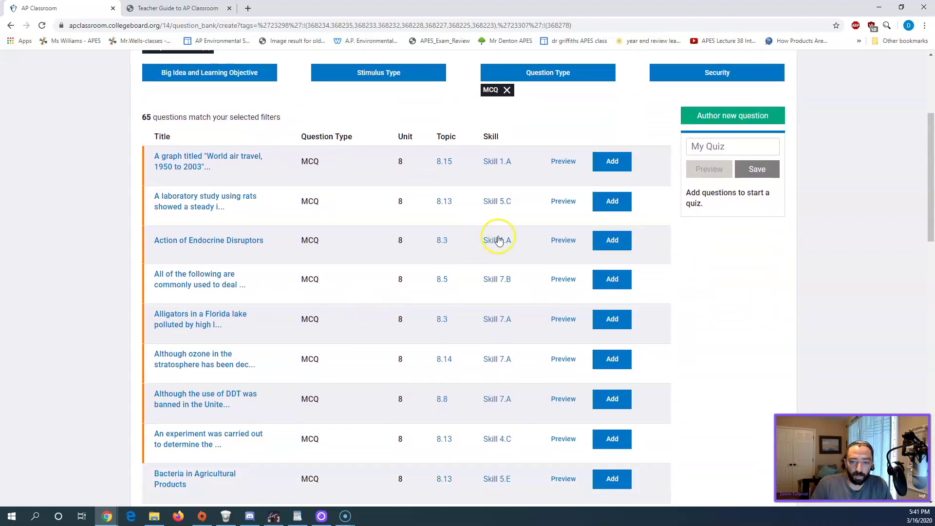
click(611, 160)
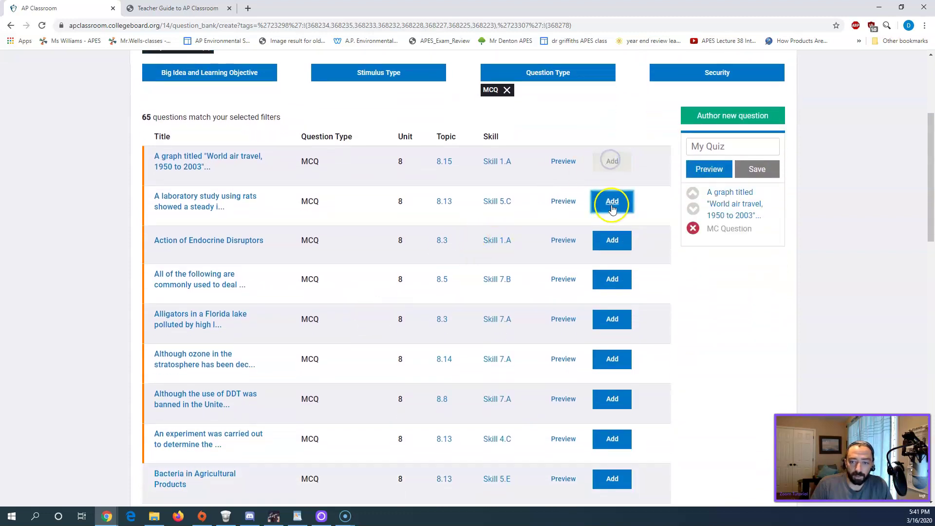
- Preview the rats laboratory study question, review its scoring details, and add it
click(181, 200)
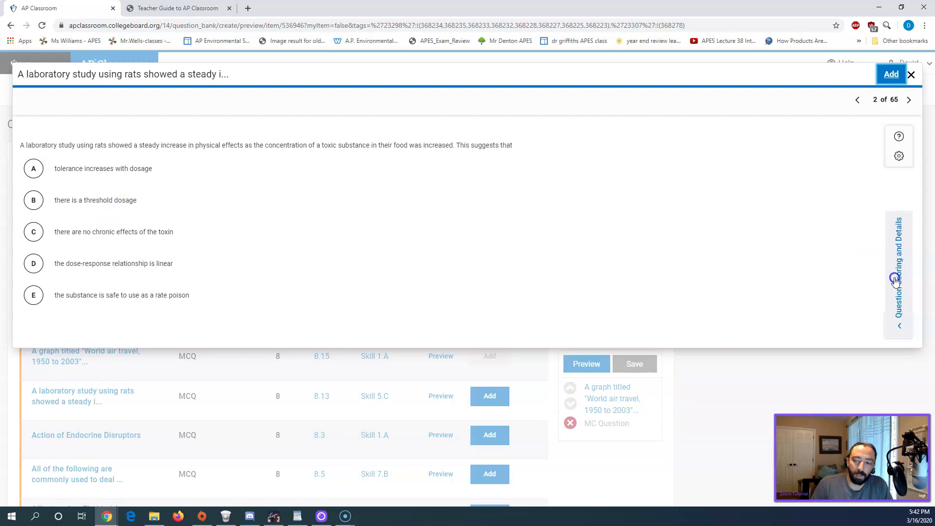
click(897, 280)
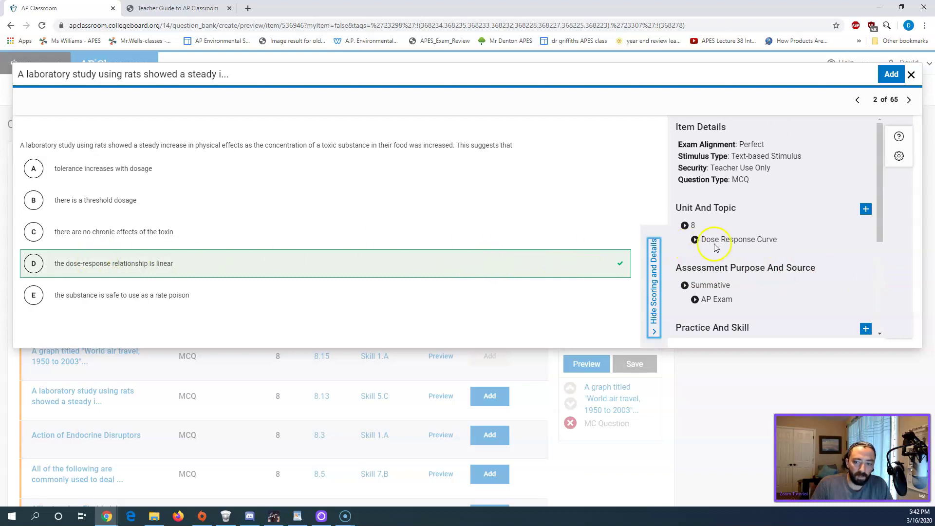
scroll(716, 234, down, 4)
scroll(720, 243, up, 4)
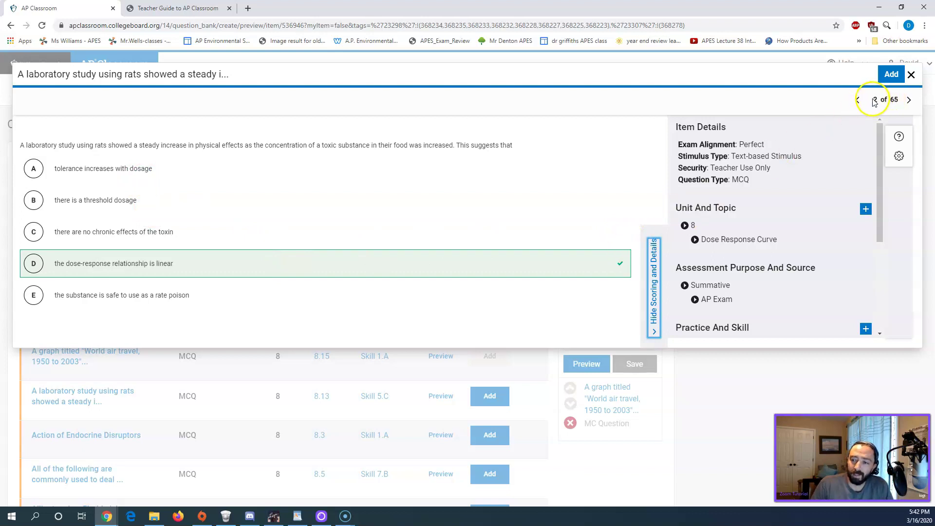
click(890, 75)
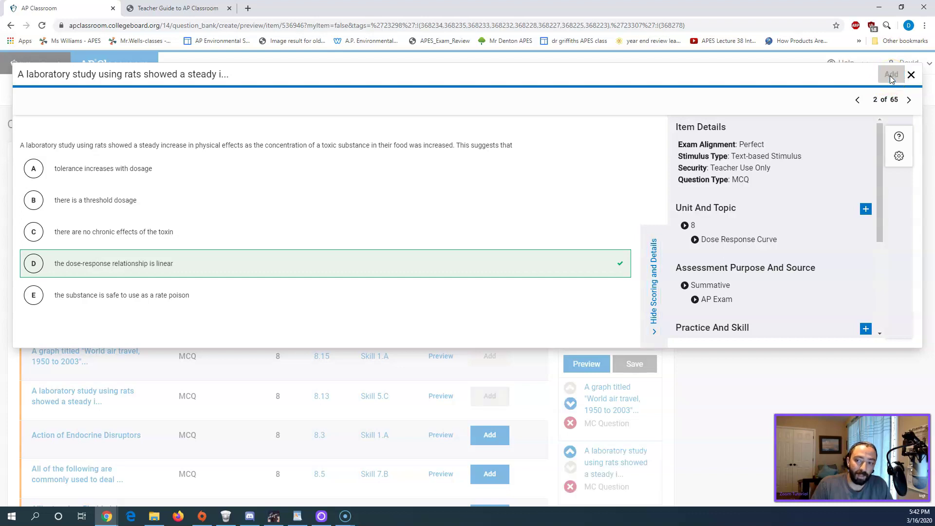
- Add Action of Endocrine Disruptors and move on to the eutrophication question, 4 of 65
click(909, 98)
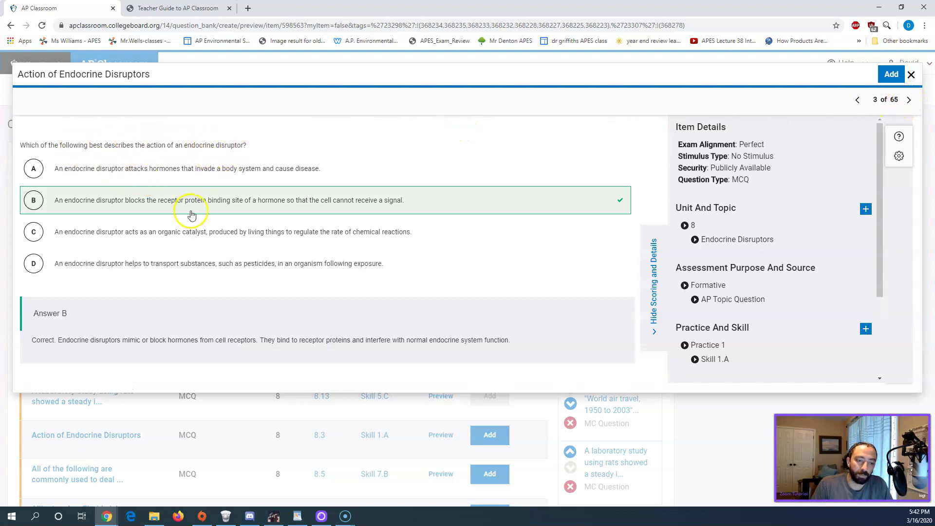
click(888, 77)
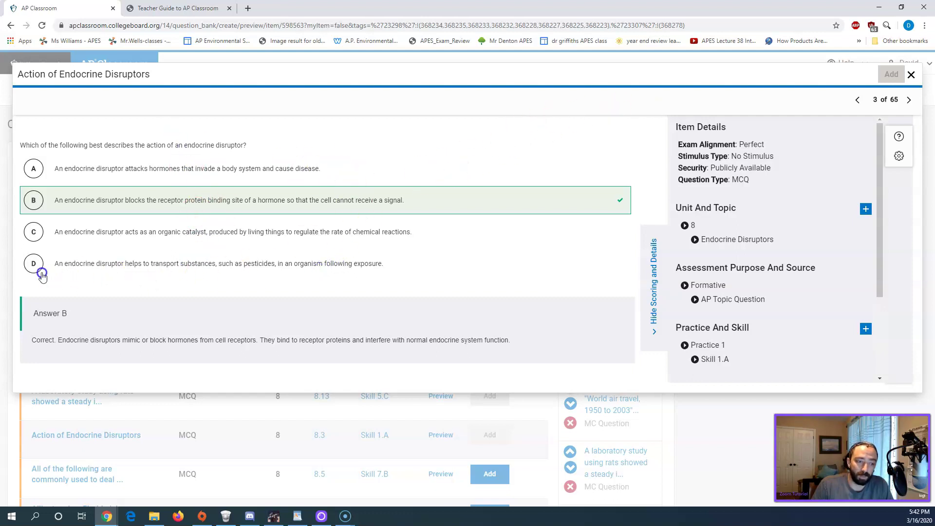
click(860, 101)
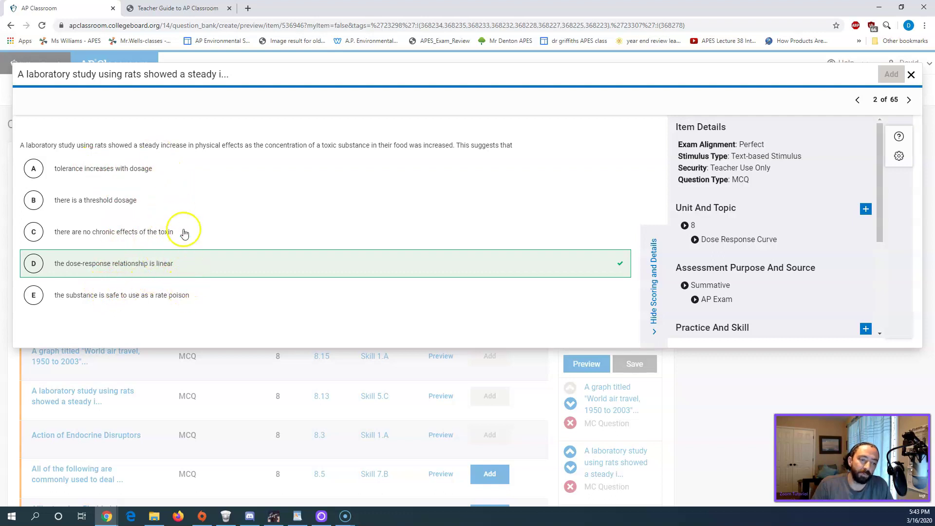
click(908, 100)
click(909, 100)
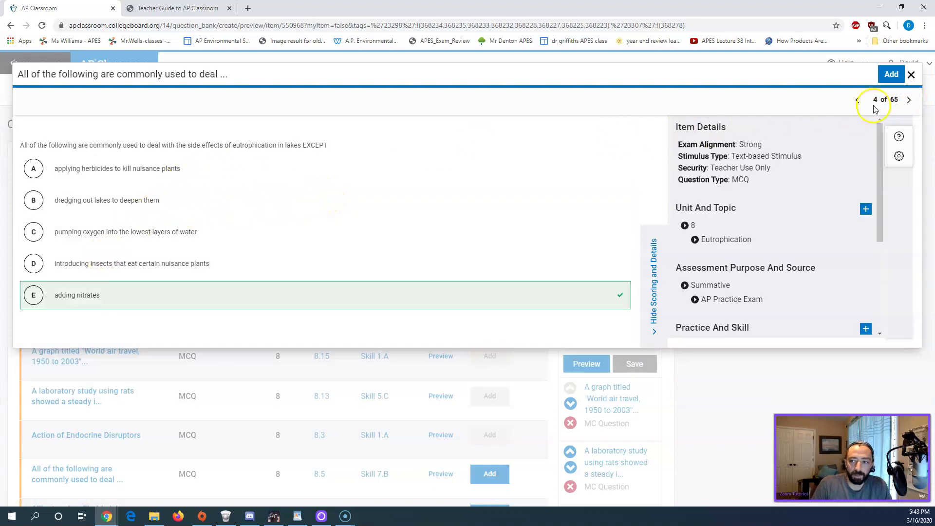
- Add the eutrophication, alligators, ozone and experiment questions, then close the preview
click(891, 74)
click(909, 100)
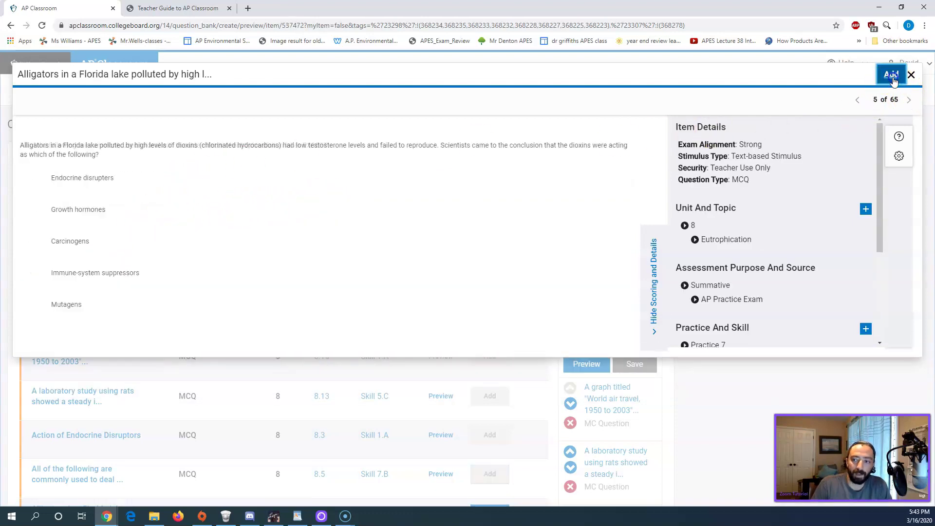
click(908, 100)
click(908, 100)
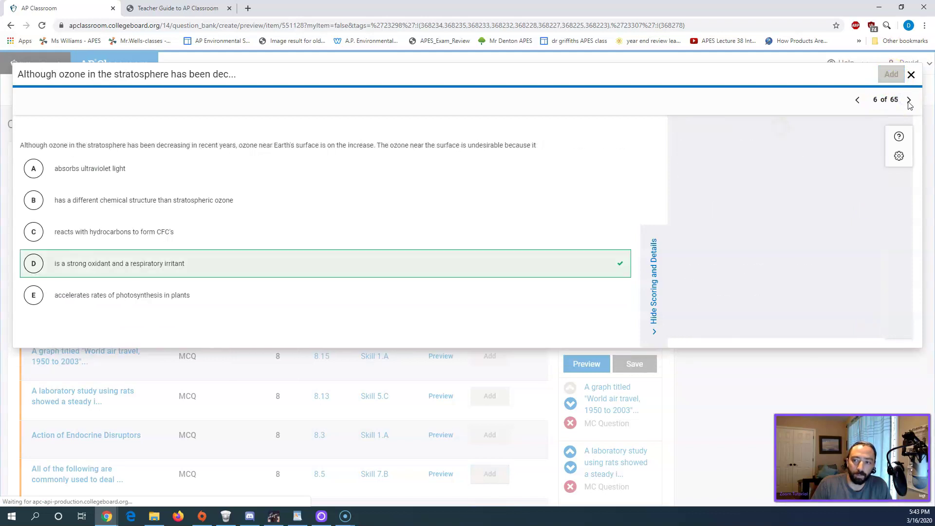
click(909, 100)
click(908, 99)
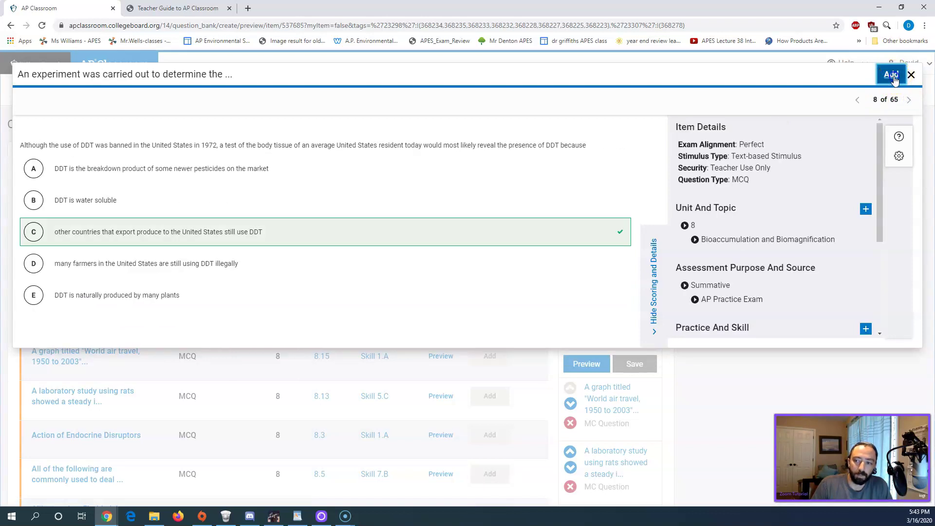
click(891, 74)
click(910, 77)
scroll(275, 347, down, 1)
scroll(275, 347, down, 5)
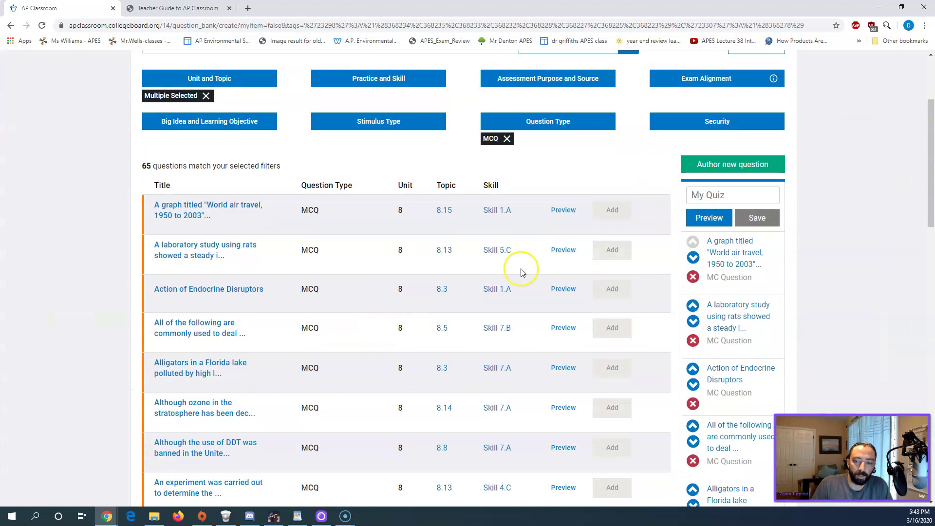
scroll(730, 271, down, 3)
scroll(739, 302, up, 1)
scroll(402, 423, down, 5)
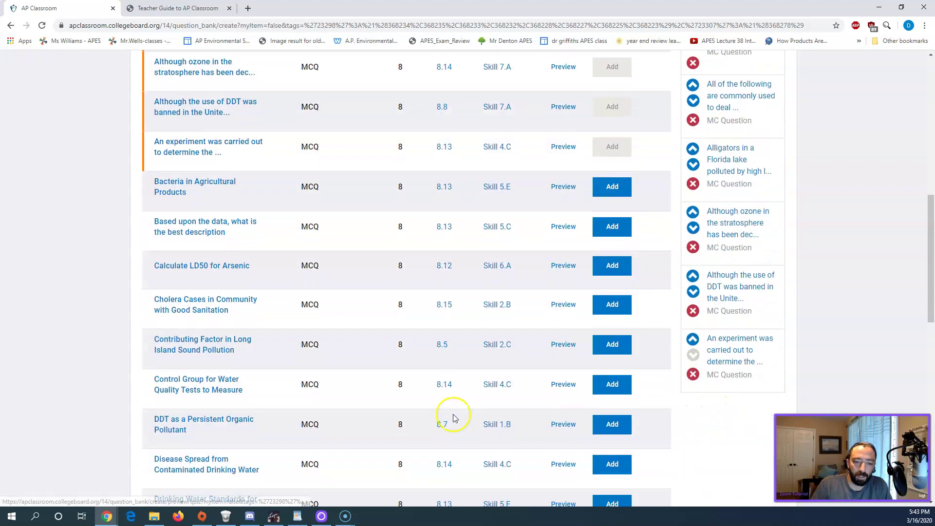
click(609, 318)
scroll(614, 375, down, 1)
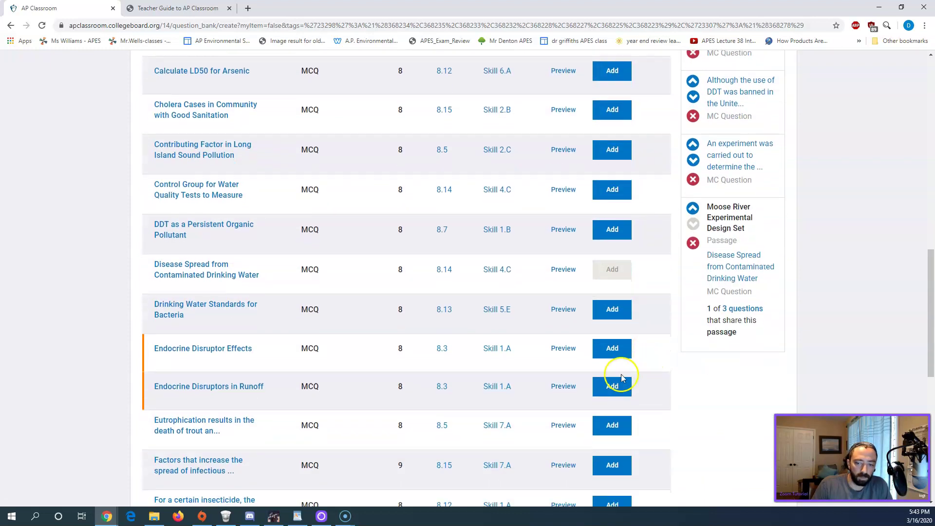
click(612, 384)
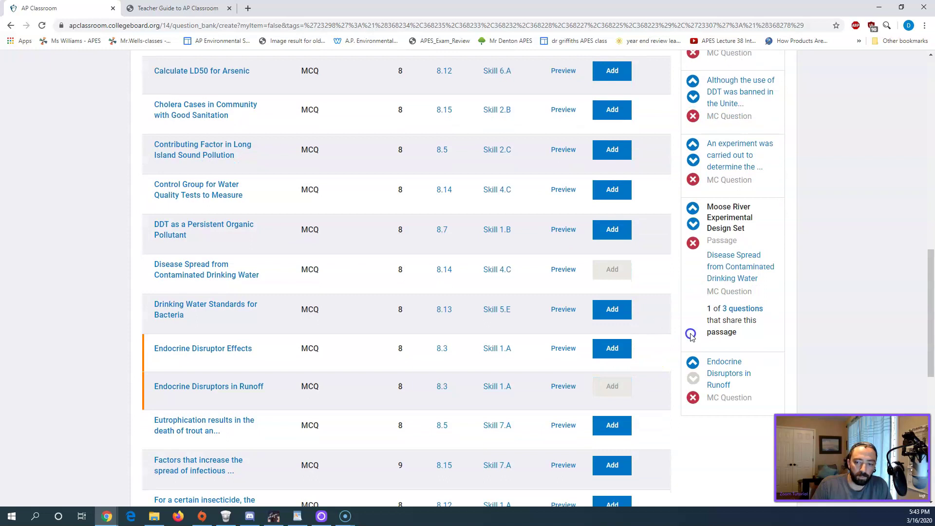
scroll(690, 335, up, 12)
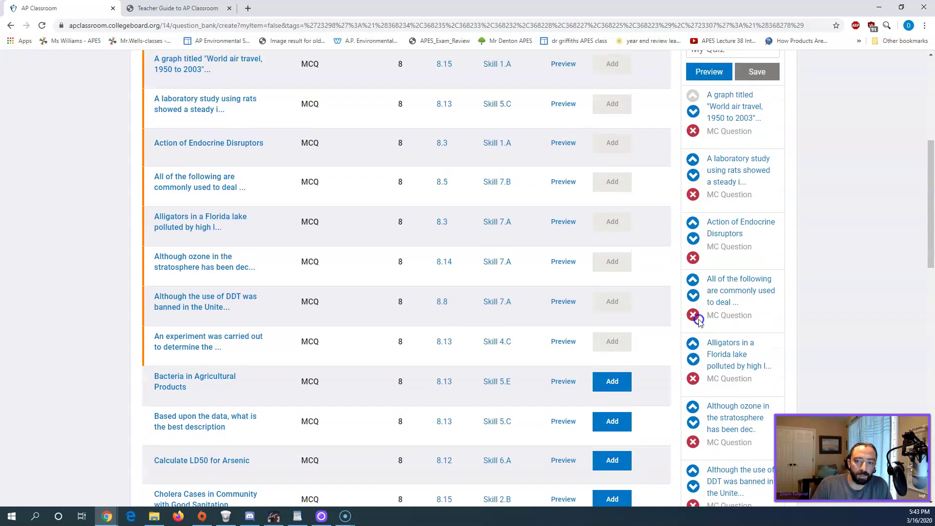
scroll(700, 320, down, 7)
scroll(146, 258, down, 6)
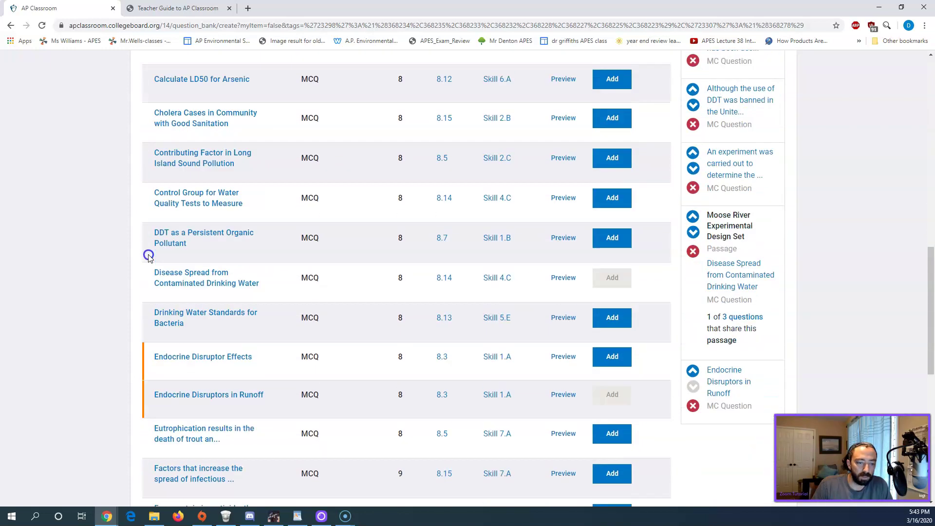
scroll(149, 256, down, 4)
scroll(155, 243, up, 2)
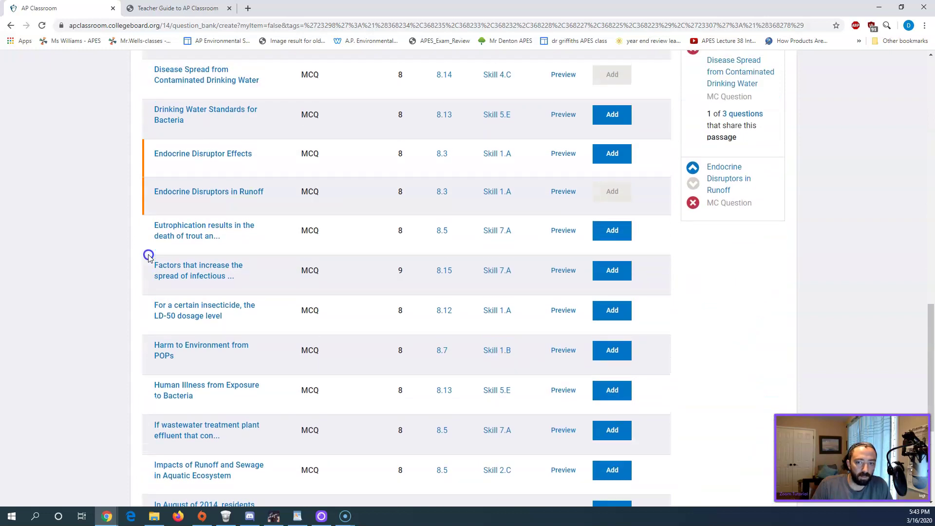
scroll(140, 248, up, 10)
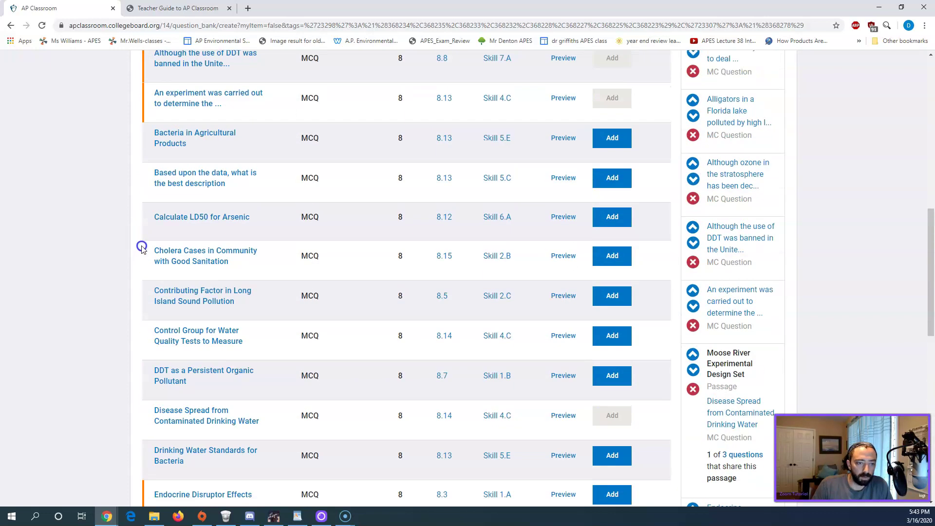
scroll(136, 220, up, 5)
scroll(605, 265, down, 5)
scroll(278, 255, up, 5)
scroll(151, 292, down, 10)
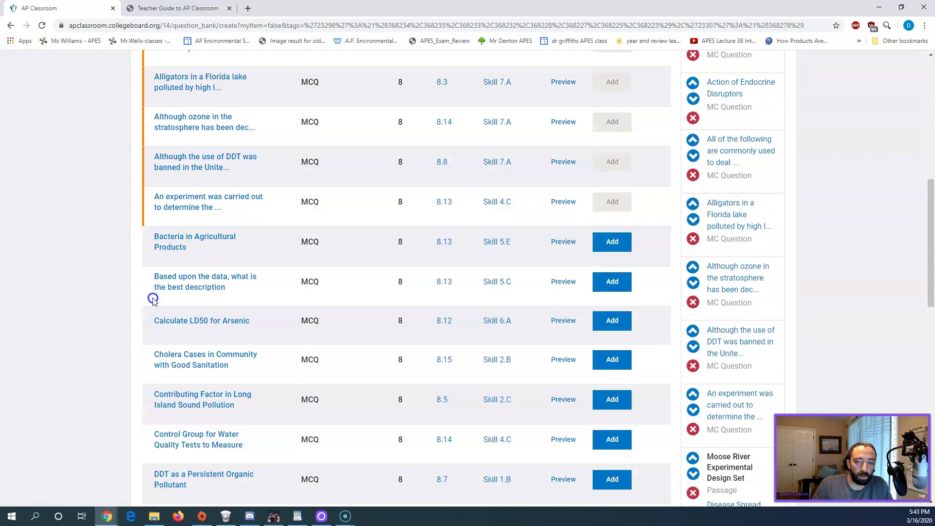
scroll(147, 296, down, 2)
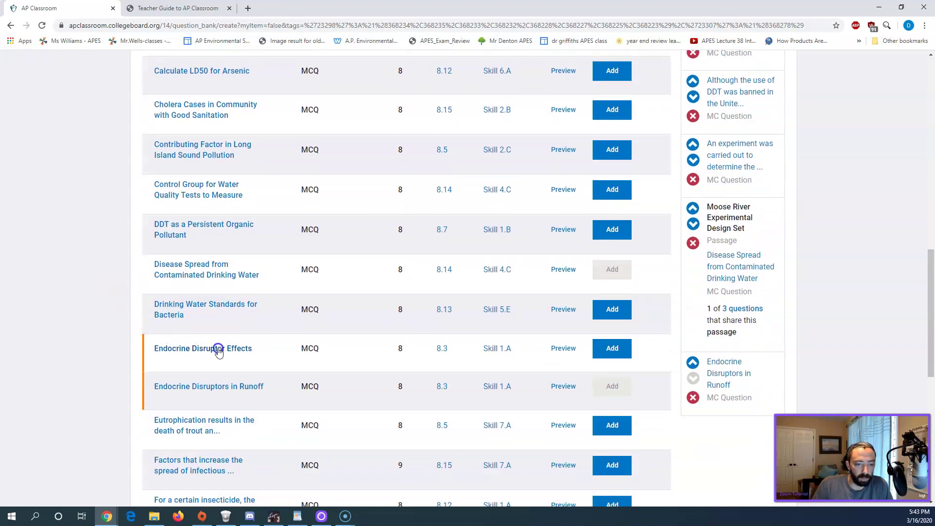
scroll(237, 354, down, 1)
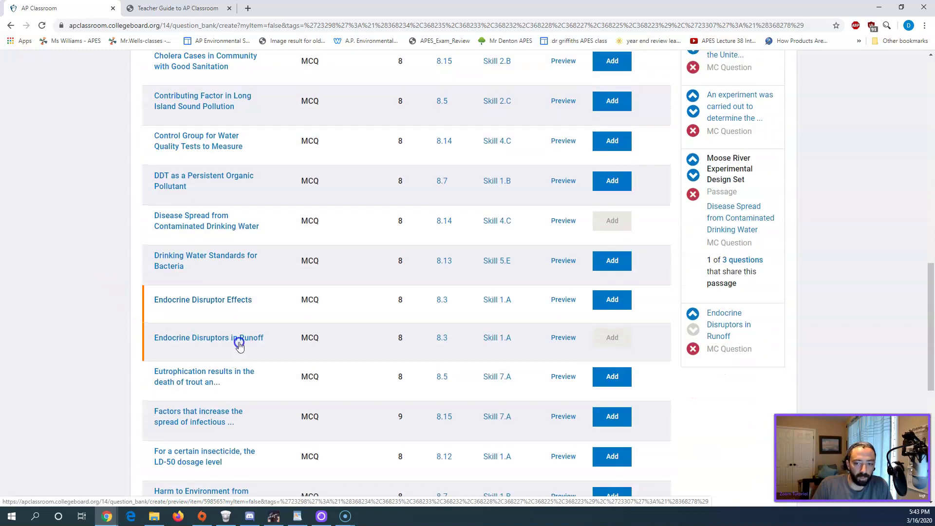
click(457, 307)
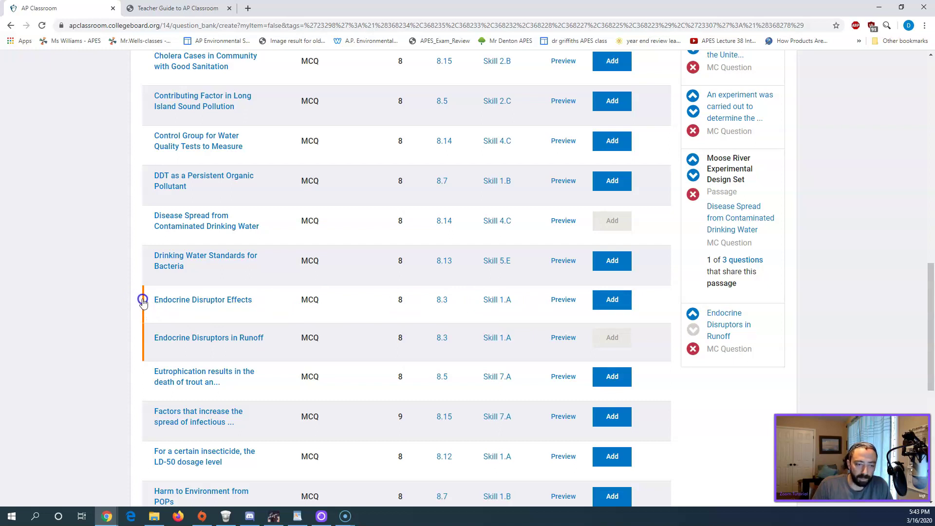
mouse_move(144, 304)
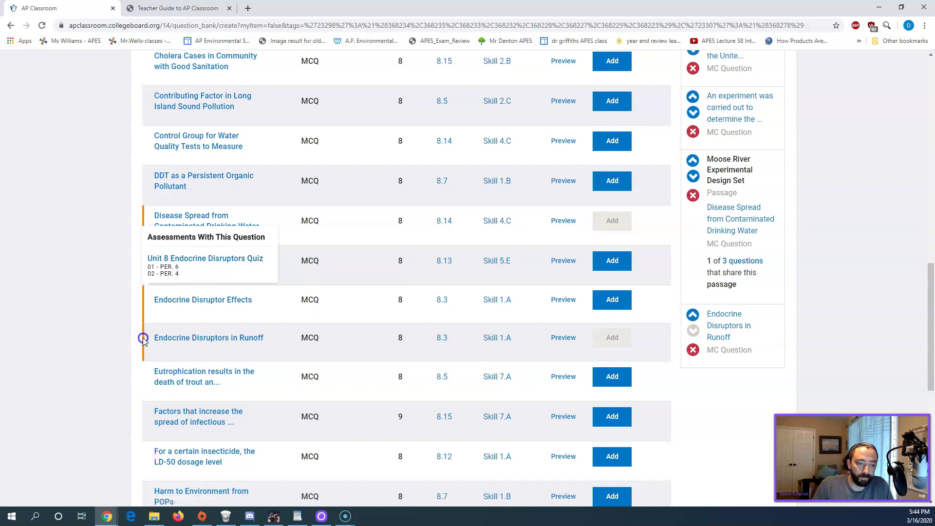
mouse_move(142, 341)
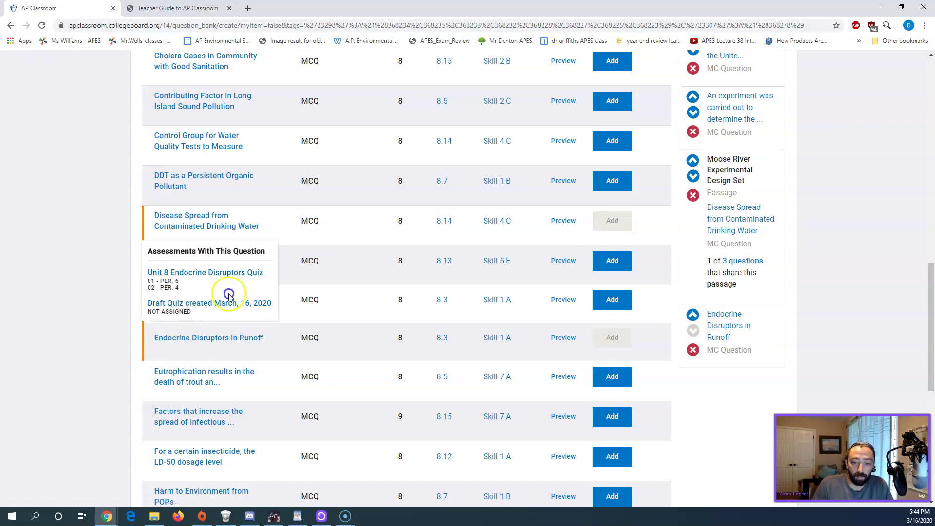
click(245, 325)
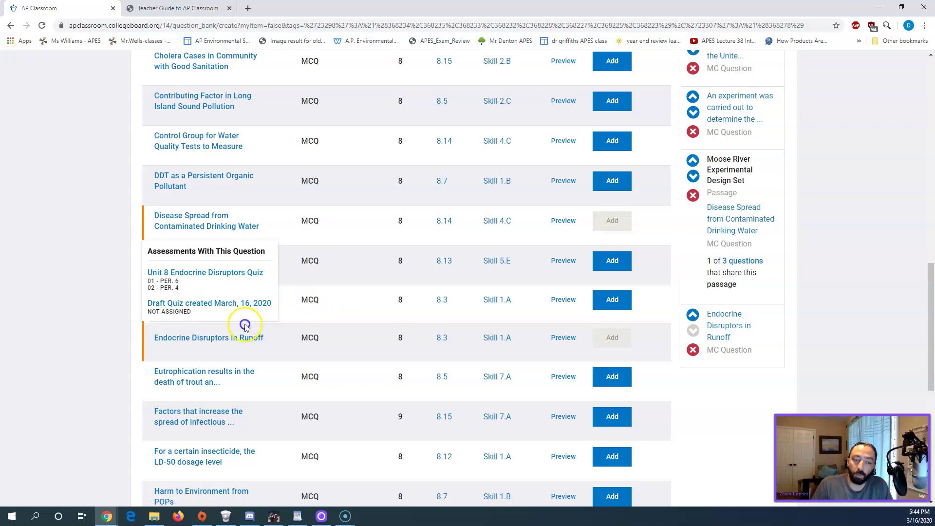
click(340, 335)
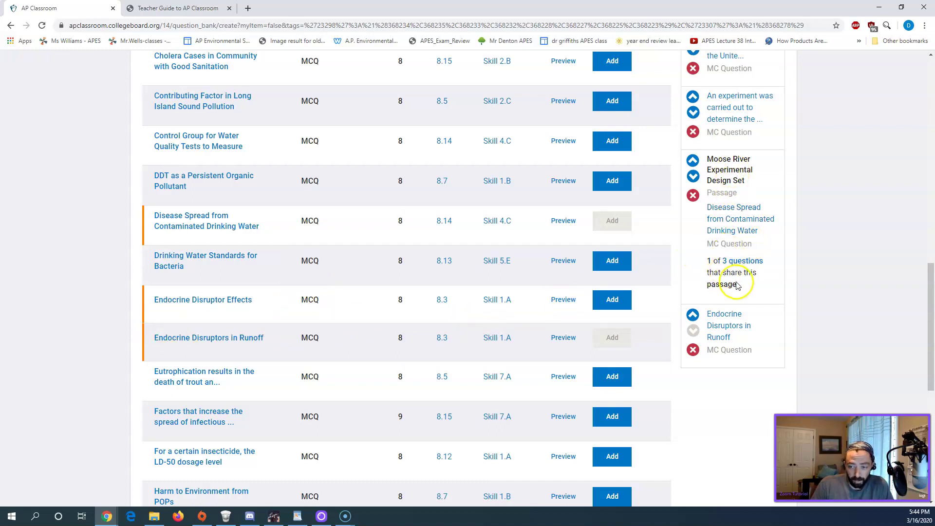
- Filter to the Moose River passage set and add its water quality test questions, reaching 3 of 3
scroll(727, 274, up, 7)
scroll(736, 289, up, 4)
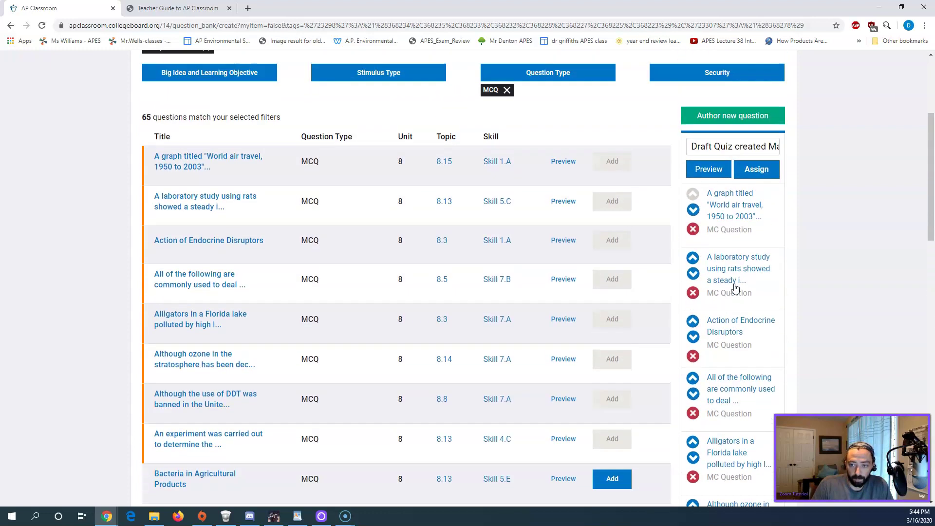
scroll(736, 288, down, 9)
scroll(735, 293, down, 1)
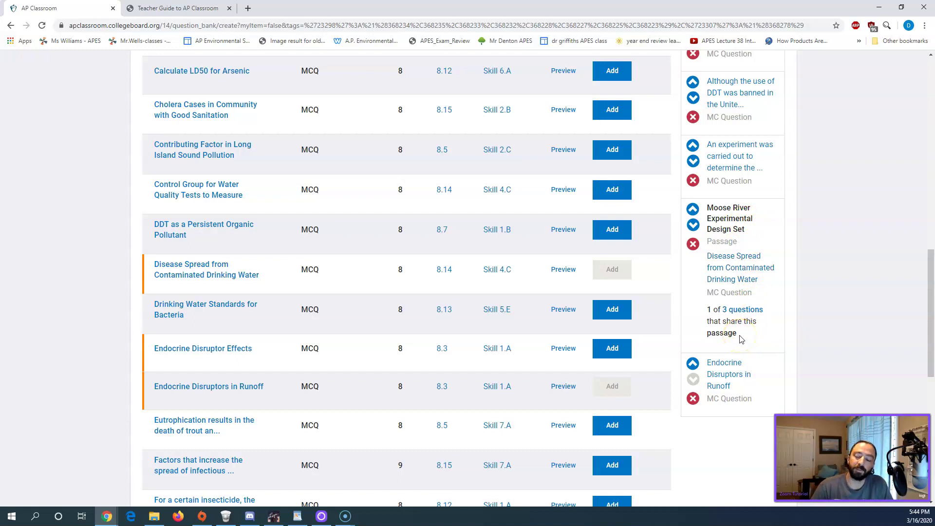
click(738, 311)
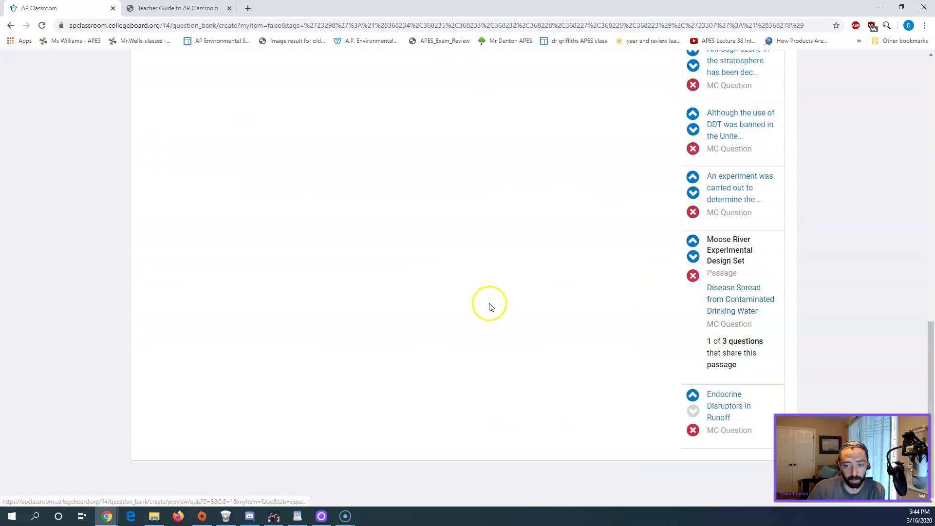
scroll(477, 302, up, 8)
scroll(417, 326, up, 4)
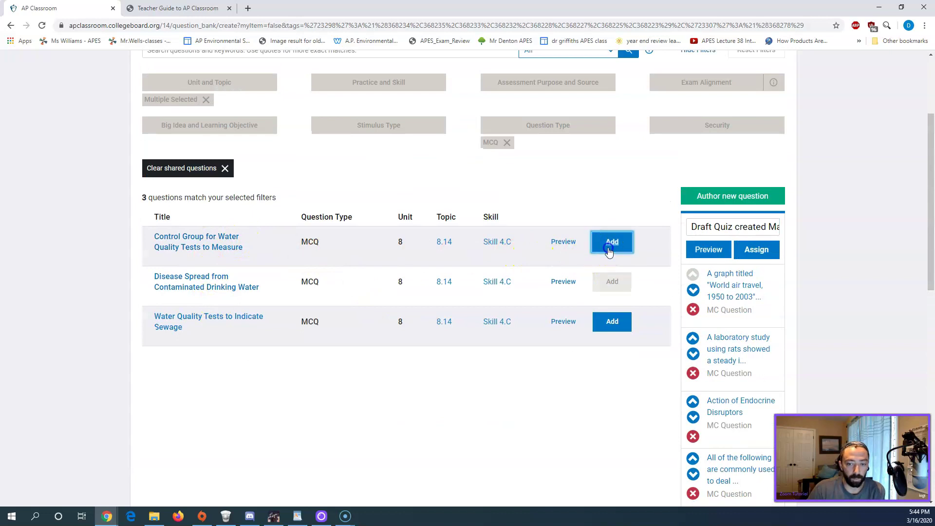
click(612, 321)
scroll(626, 319, down, 10)
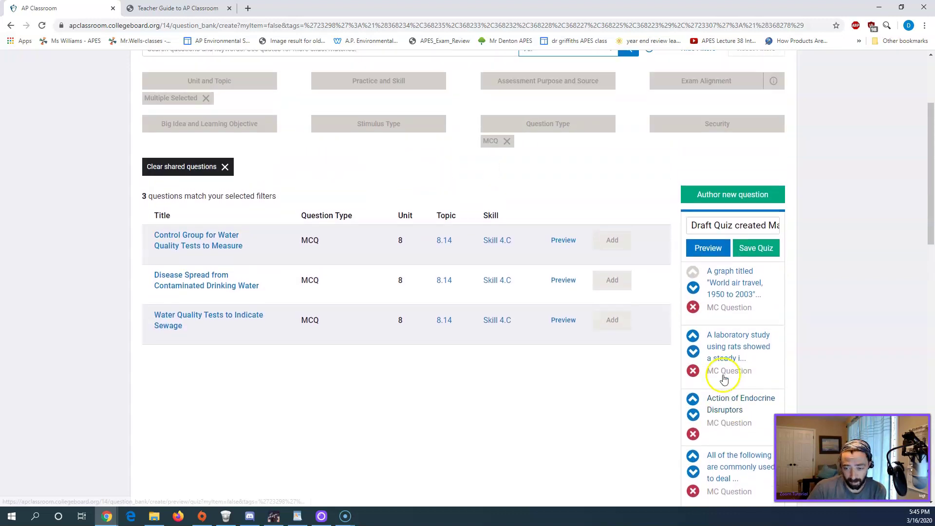
scroll(724, 379, up, 1)
- Preview the 12-question draft and try answers A–E on the World Air Travel, 1950–2003 question
click(711, 313)
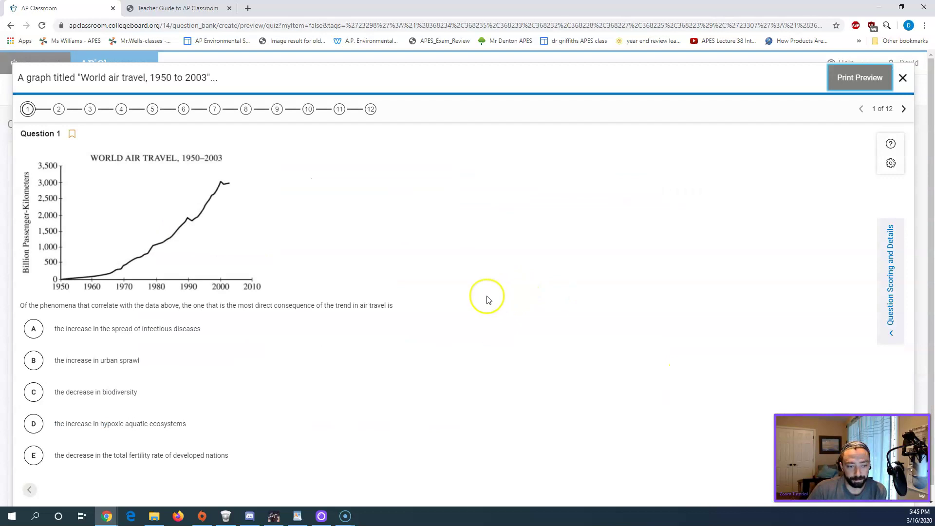
scroll(282, 285, down, 1)
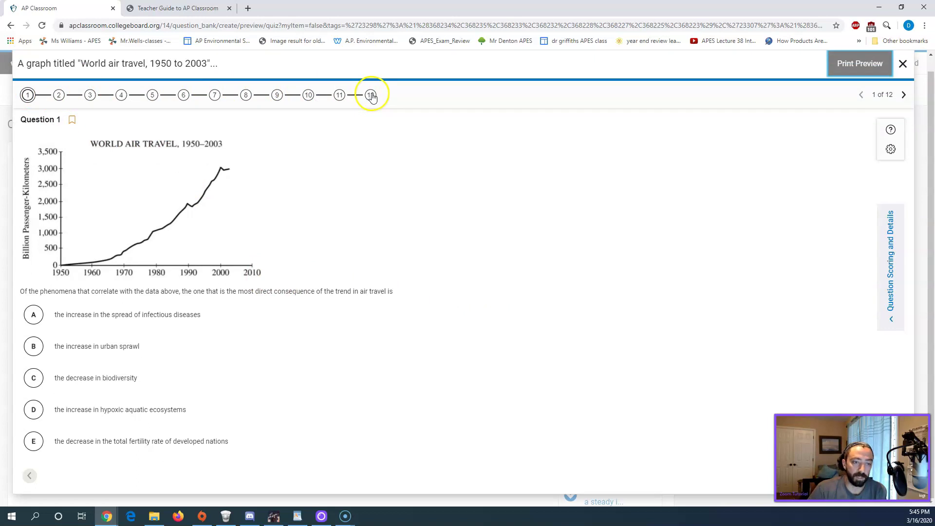
click(35, 314)
click(35, 350)
click(34, 380)
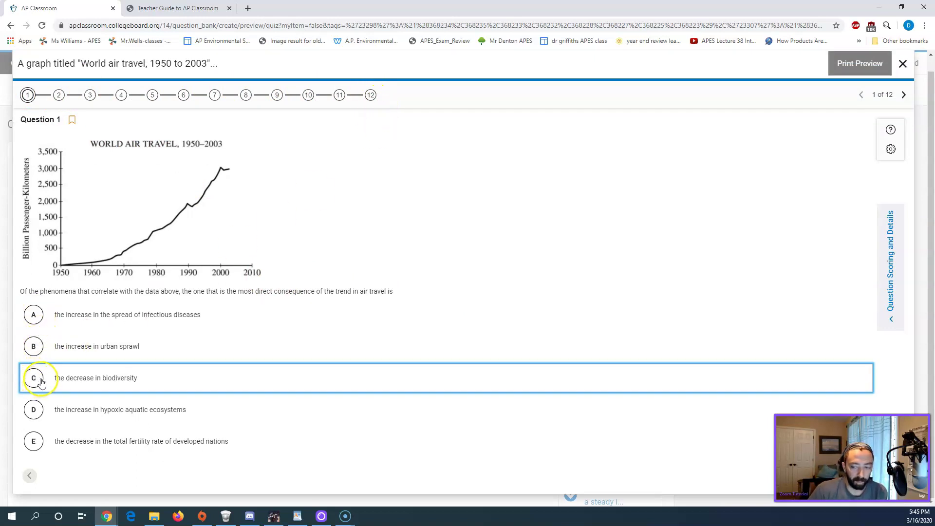
click(31, 441)
click(31, 412)
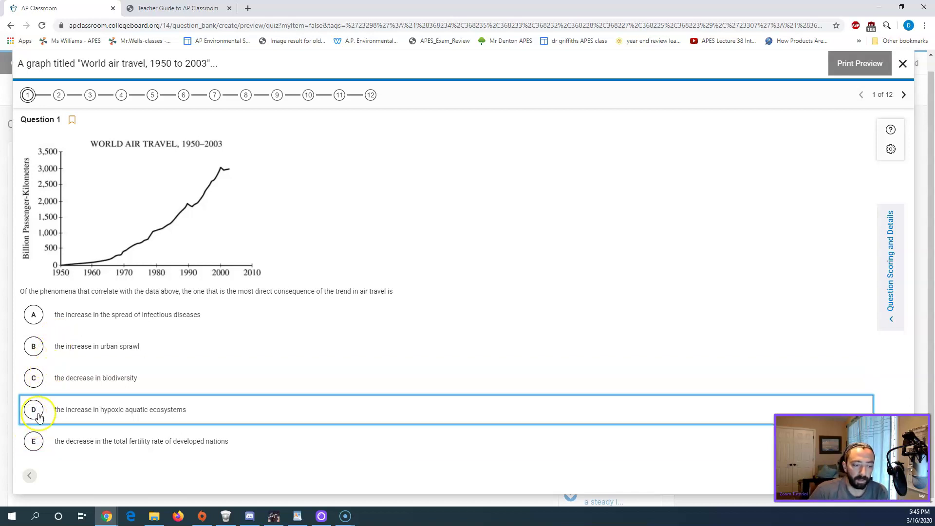
- Close the preview, rename the quiz 'Unit 8 Midway check' and save it
click(901, 66)
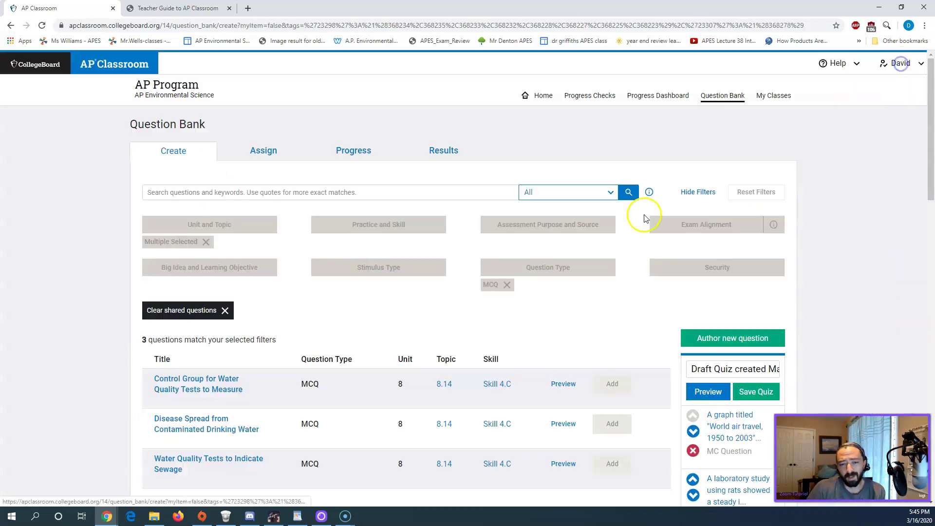
scroll(671, 324, down, 2)
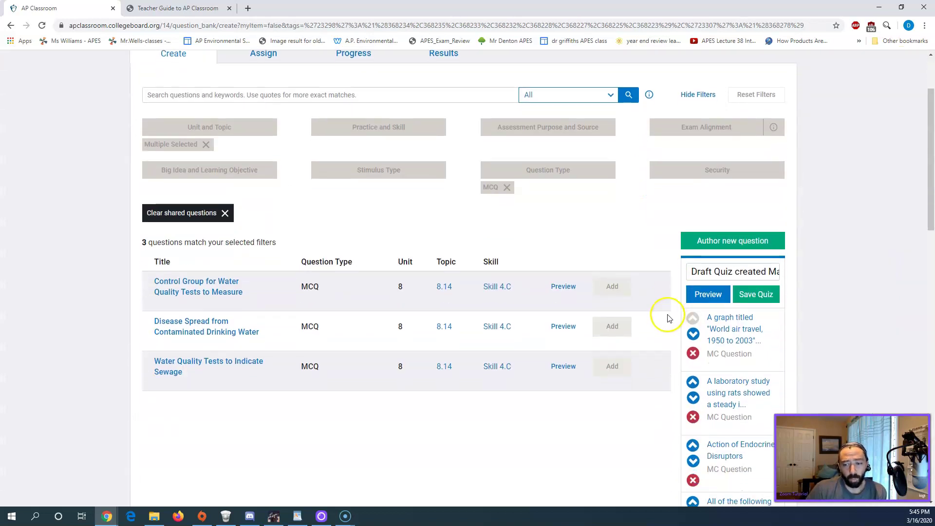
triple_click(722, 271)
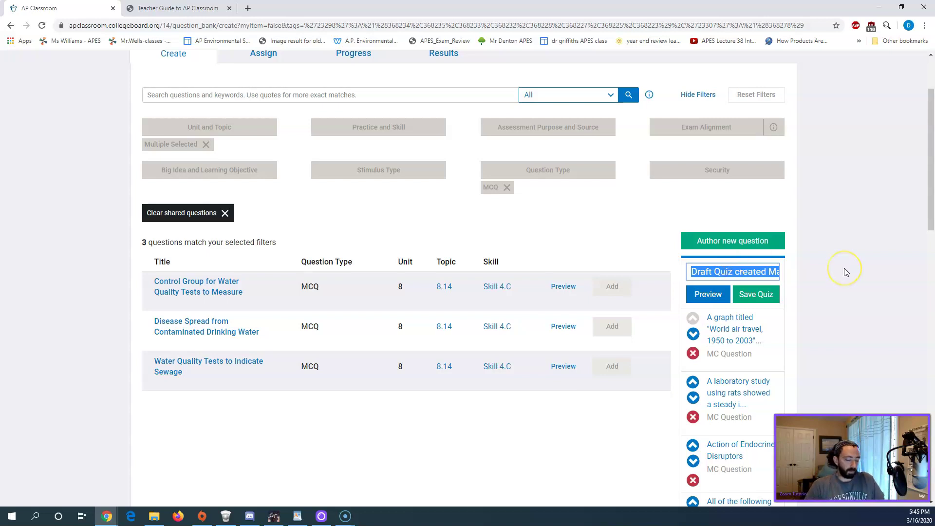
text(Unit )
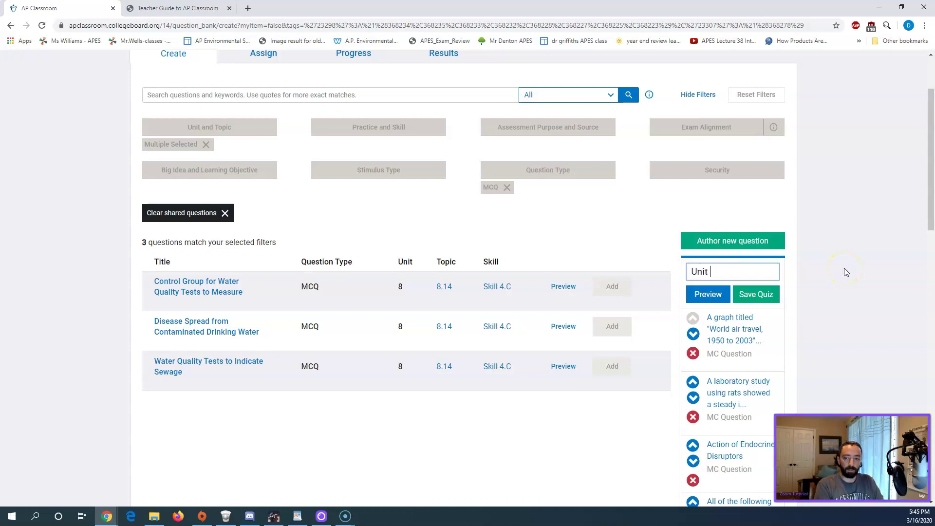
text(8 Midway check)
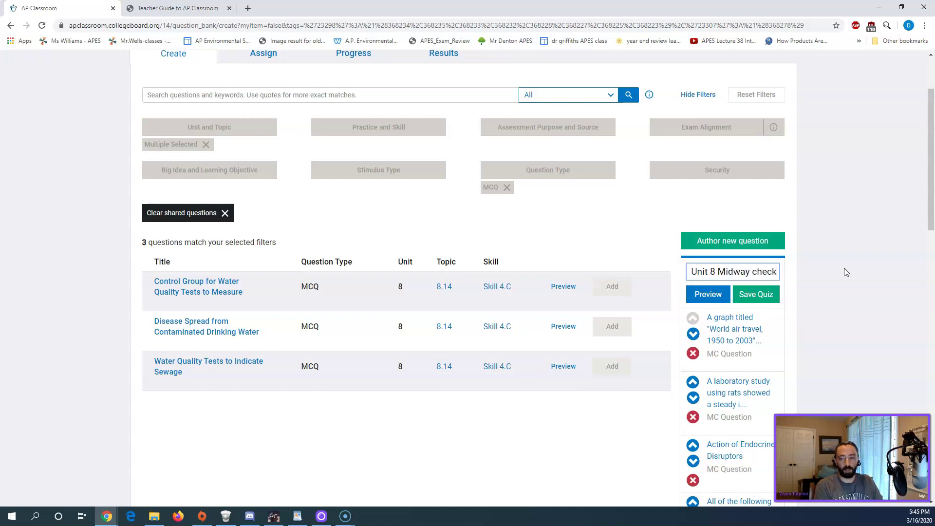
click(755, 294)
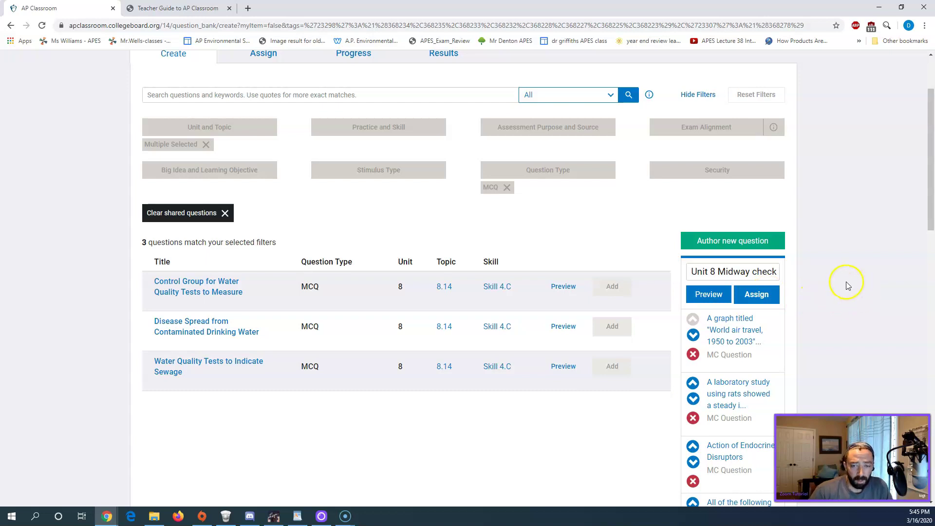
scroll(846, 288, up, 2)
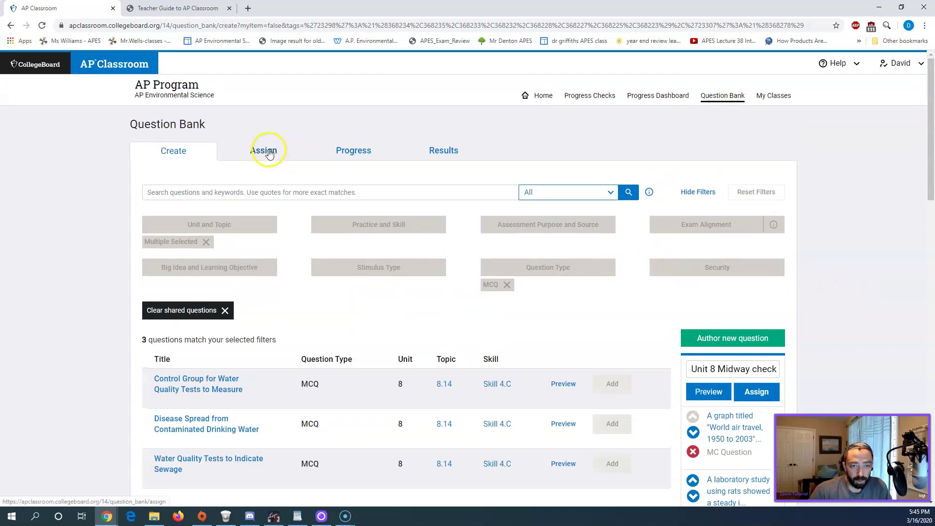
- Switch to the Question Bank Assign list and scroll to the Unit 8 Midway check row
click(271, 155)
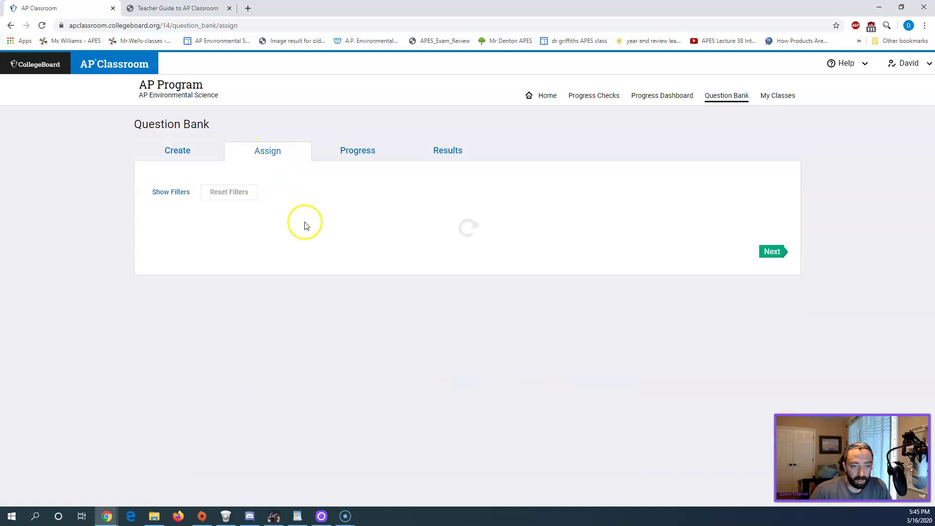
scroll(309, 224, down, 3)
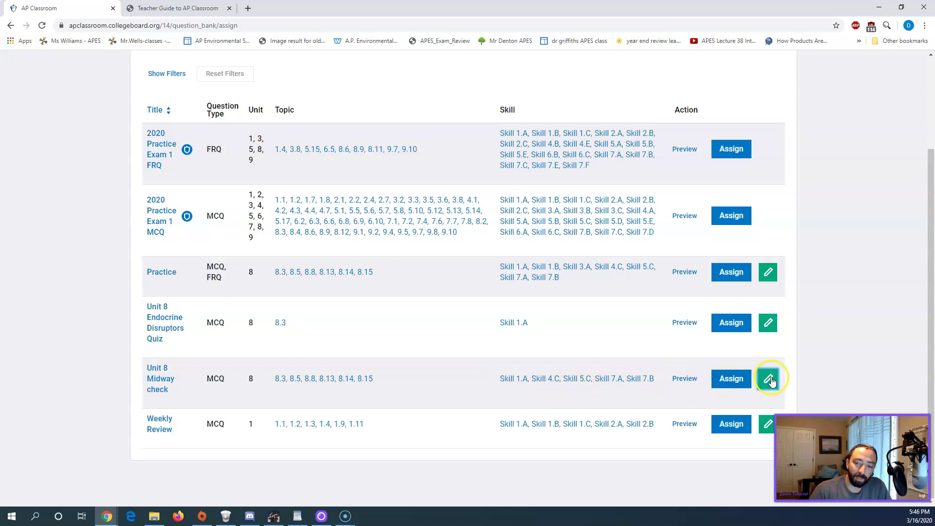
- Start assigning Unit 8 Midway check to 01 - Per. 6 and switch to scheduled start and due dates
click(730, 379)
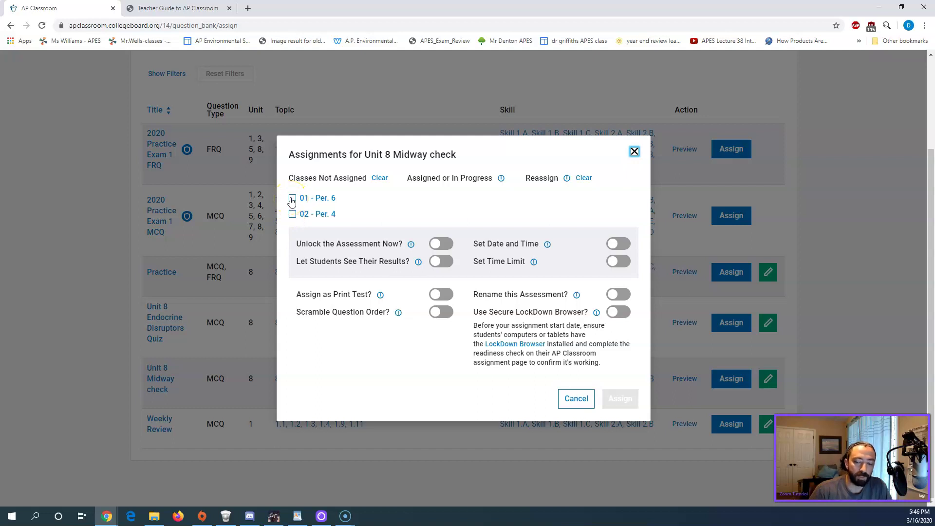
click(291, 199)
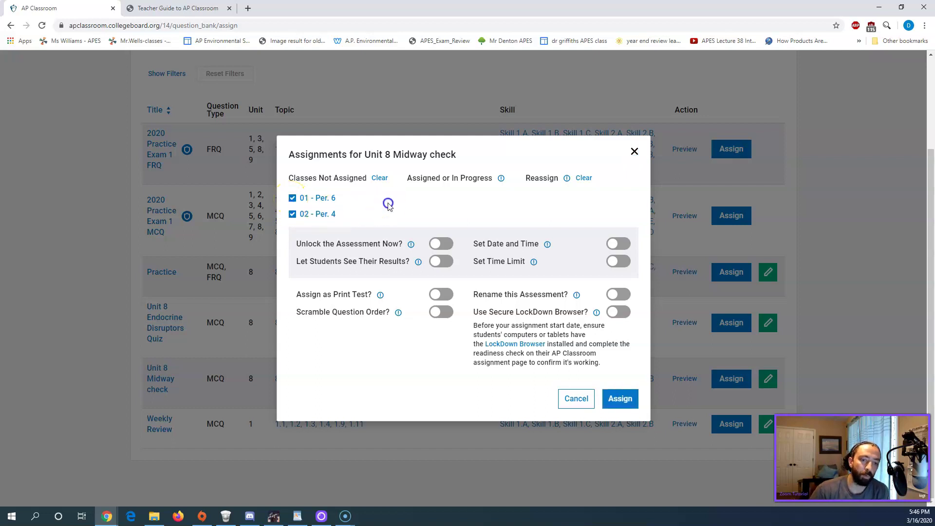
click(441, 243)
click(613, 243)
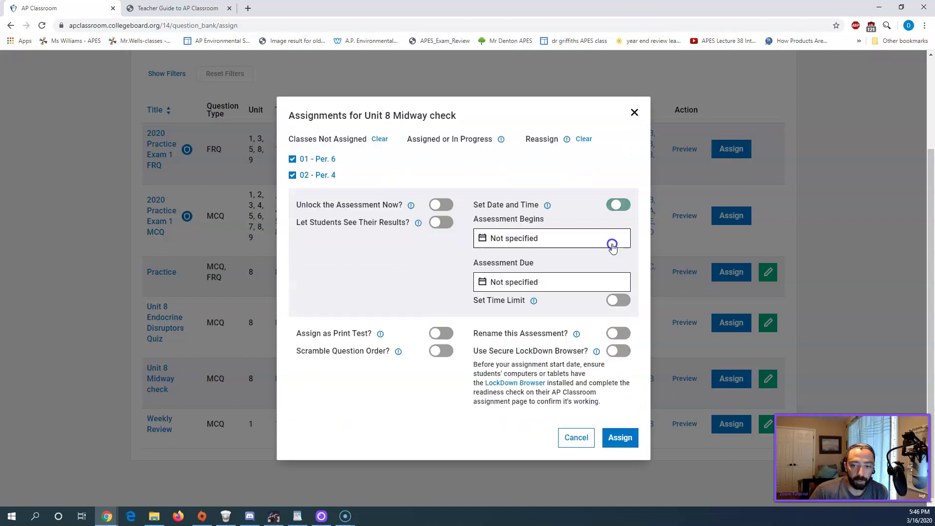
- Set the begin date to 03/24/2020 and the due date to 03/27/2020
click(515, 243)
click(510, 320)
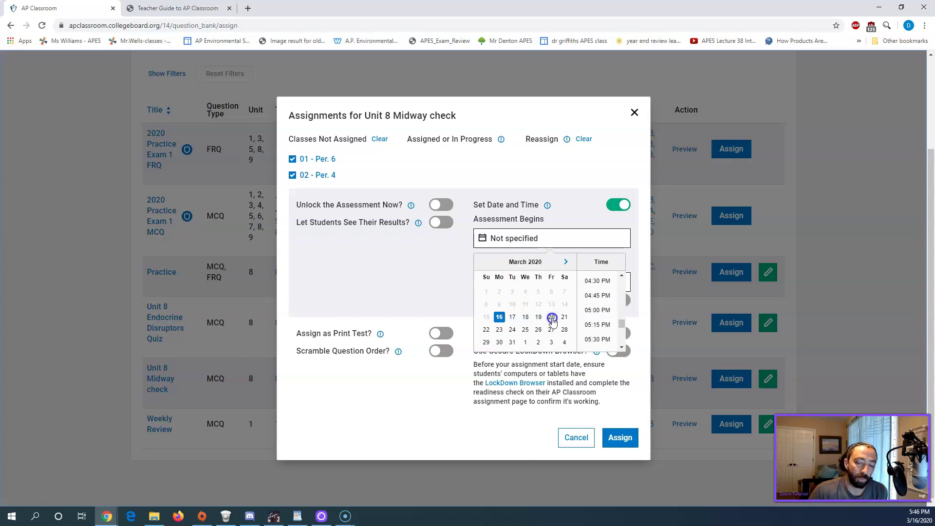
click(512, 330)
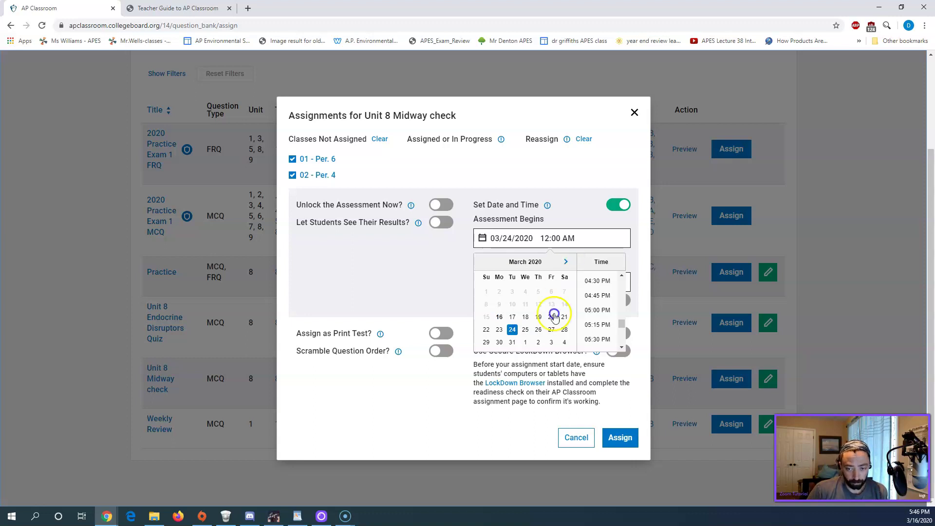
click(465, 242)
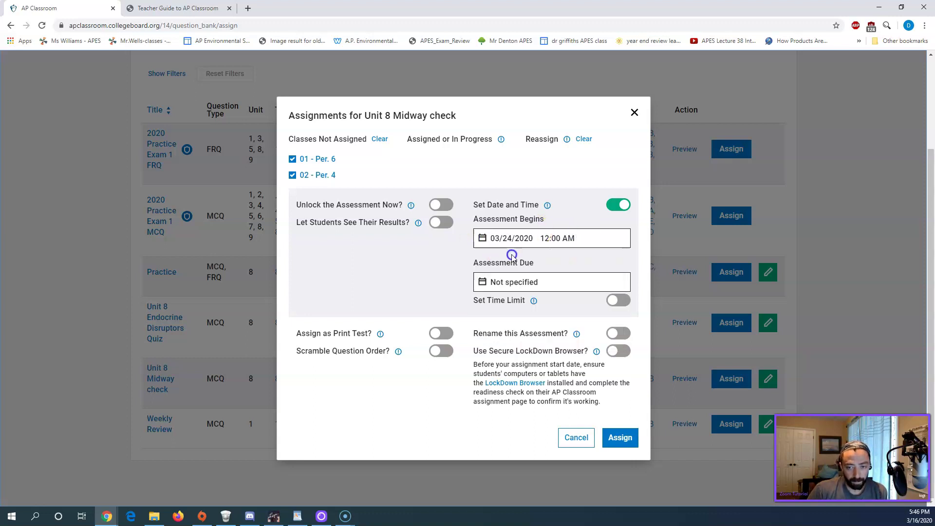
click(528, 282)
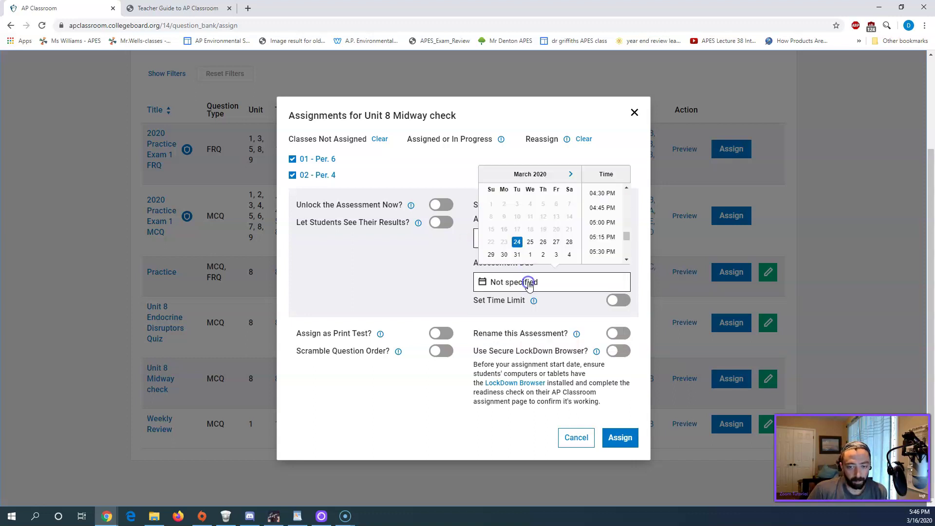
click(555, 242)
click(428, 267)
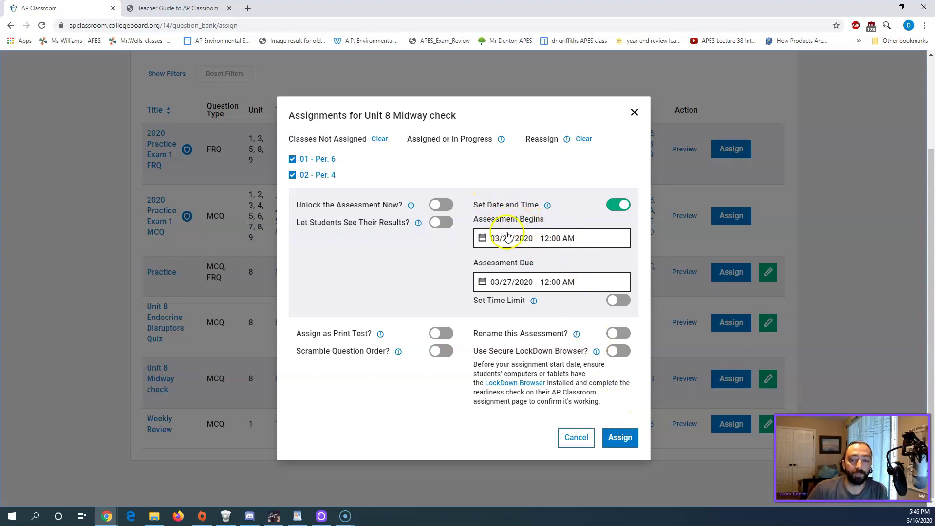
- Give the quiz a 20-minute limit, let students see results, and assign it to both classes
click(616, 302)
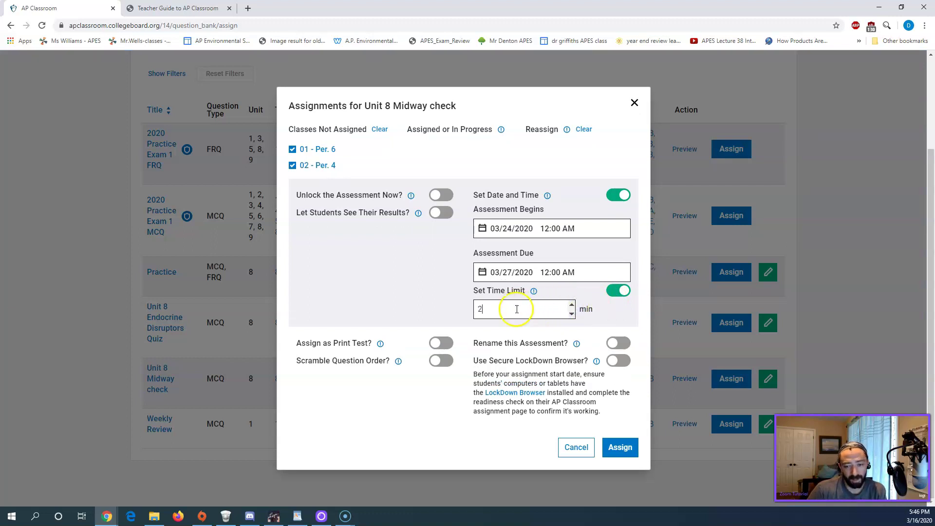
click(454, 298)
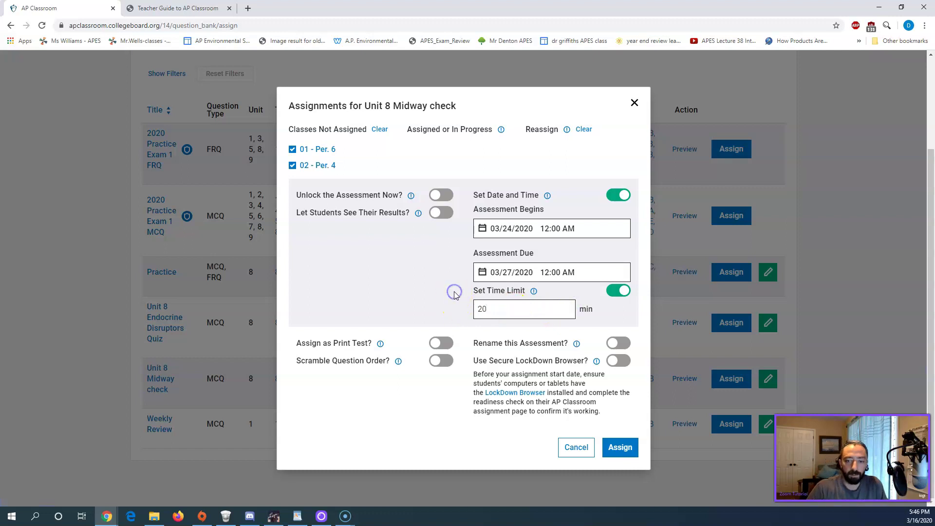
click(435, 361)
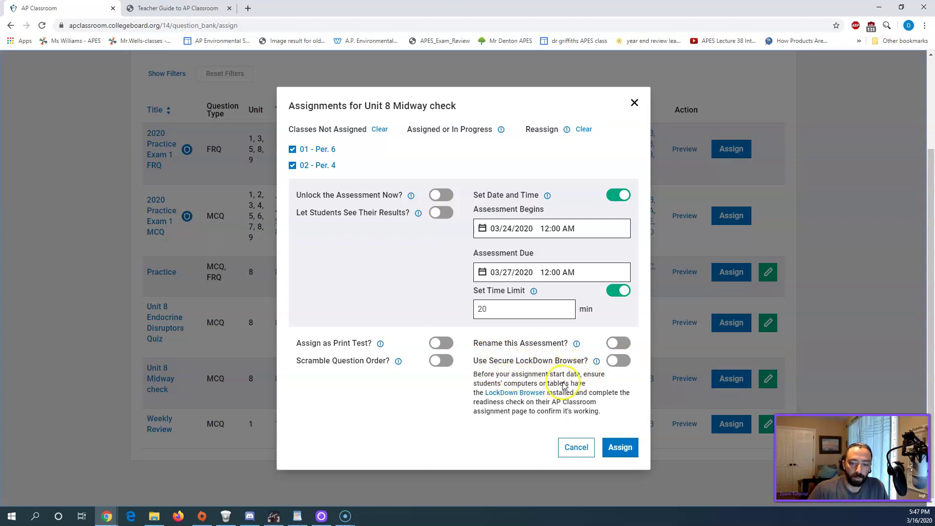
click(544, 392)
click(603, 396)
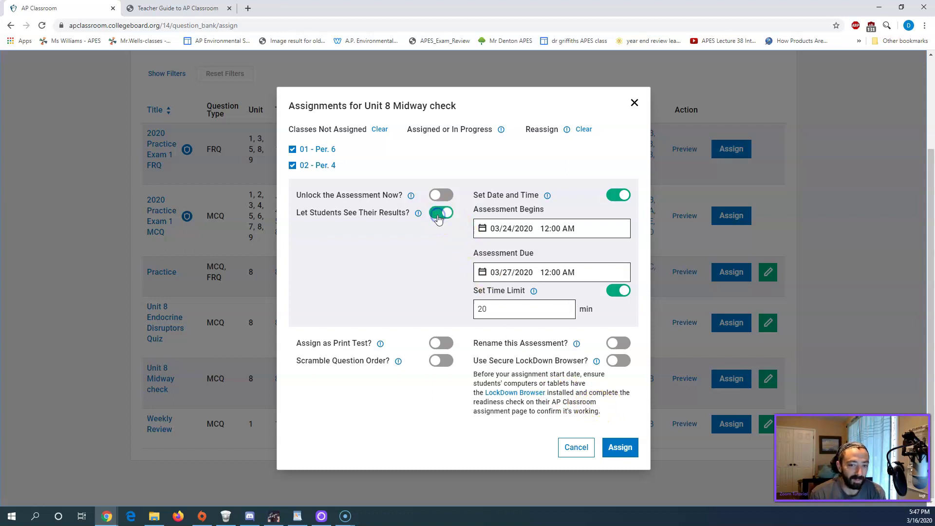
click(618, 446)
scroll(428, 280, up, 2)
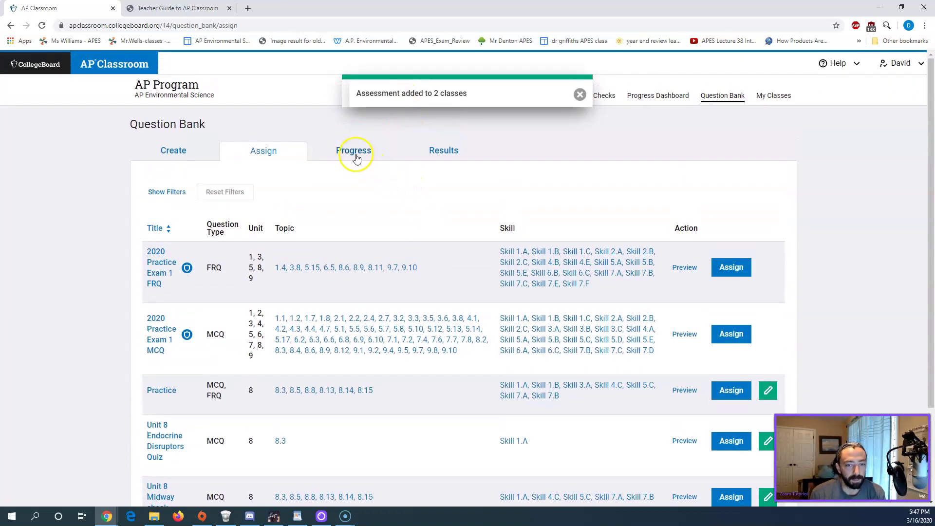
- Check the Progress list, review Endocrine Disruptors Quiz student statuses, then open the Results listing
click(355, 153)
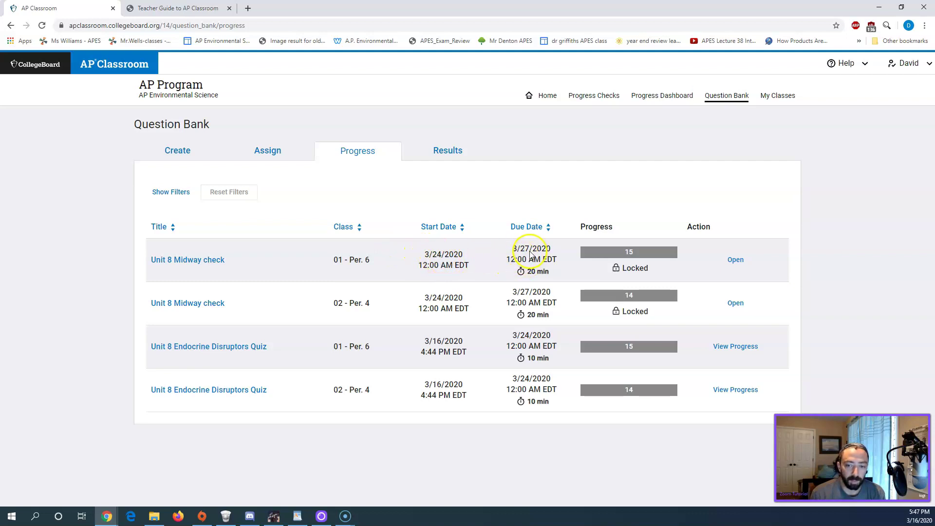
click(736, 260)
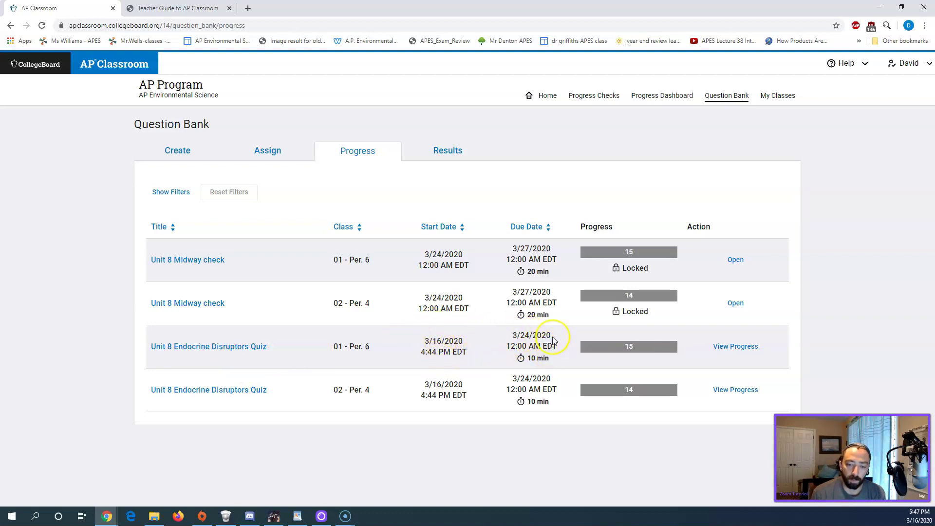
click(726, 348)
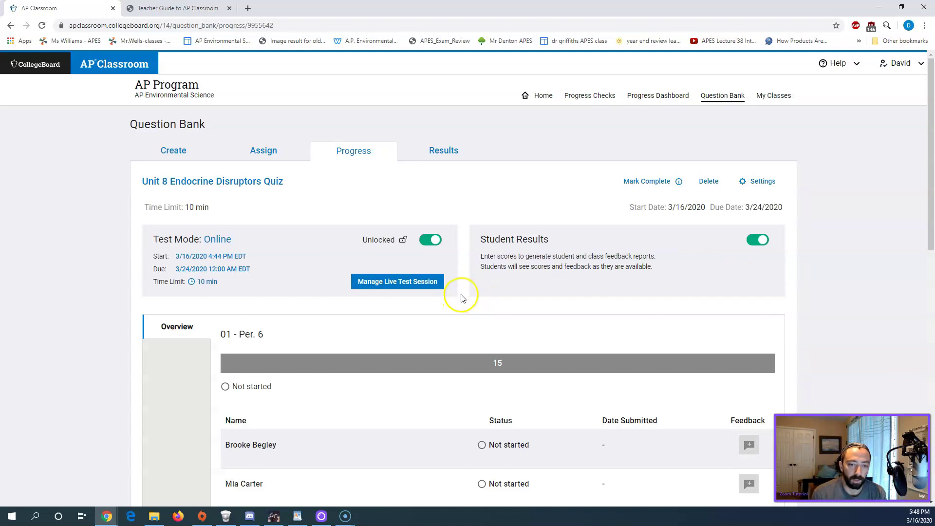
scroll(382, 338, down, 4)
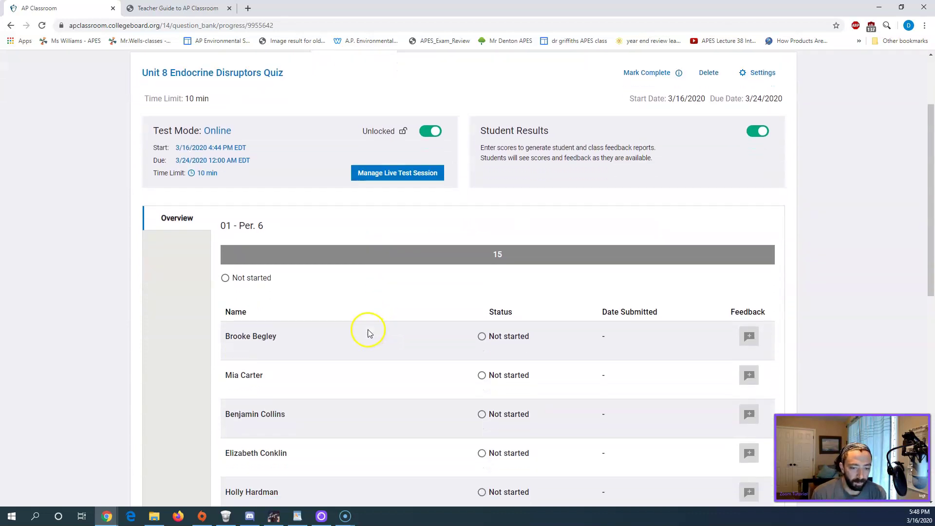
scroll(491, 292, down, 8)
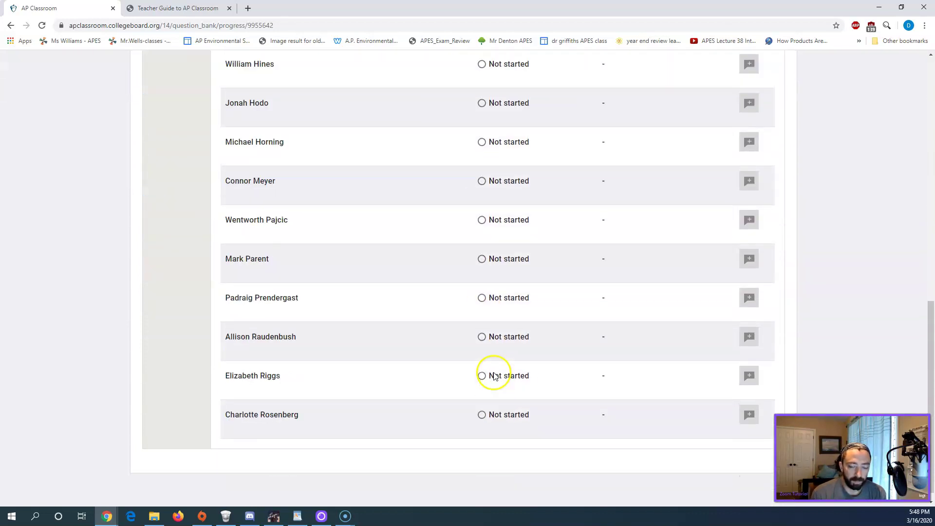
scroll(495, 377, up, 8)
scroll(494, 378, up, 4)
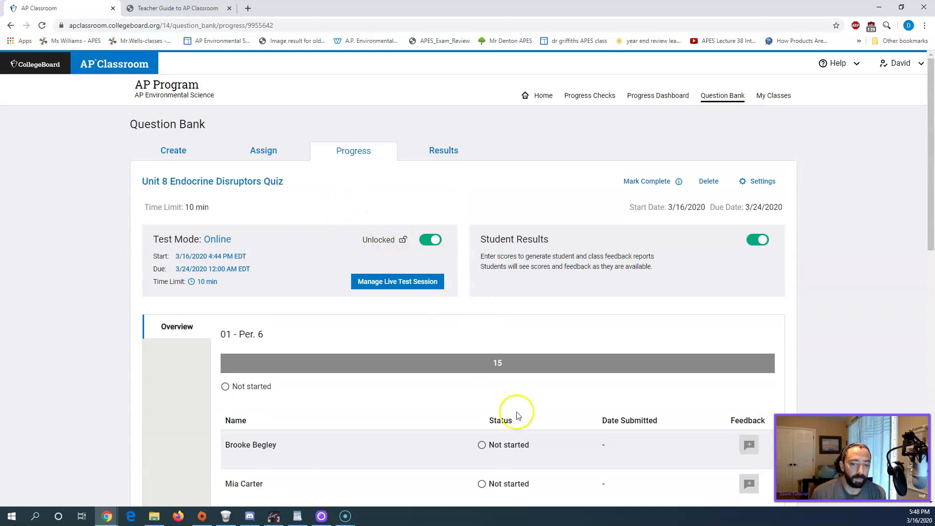
click(441, 156)
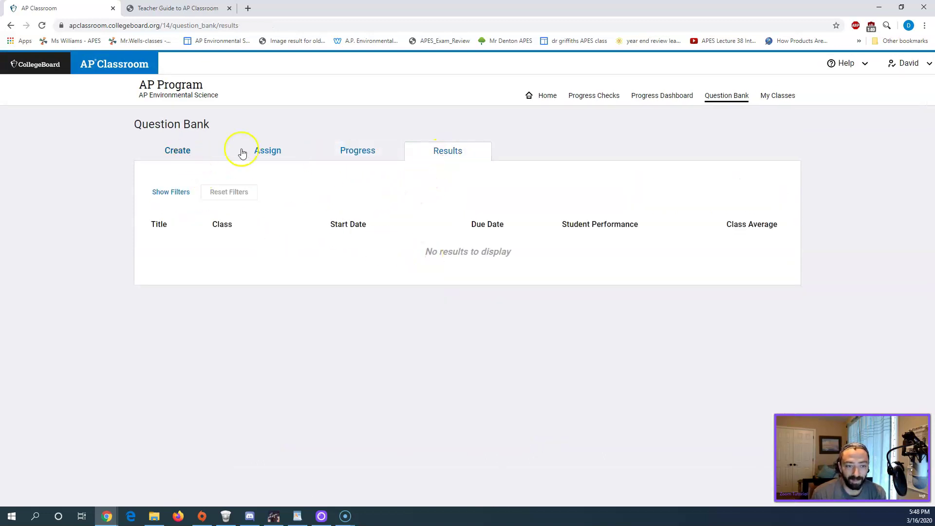
- Go back to the Question Bank's Assign list of available assessments
click(264, 153)
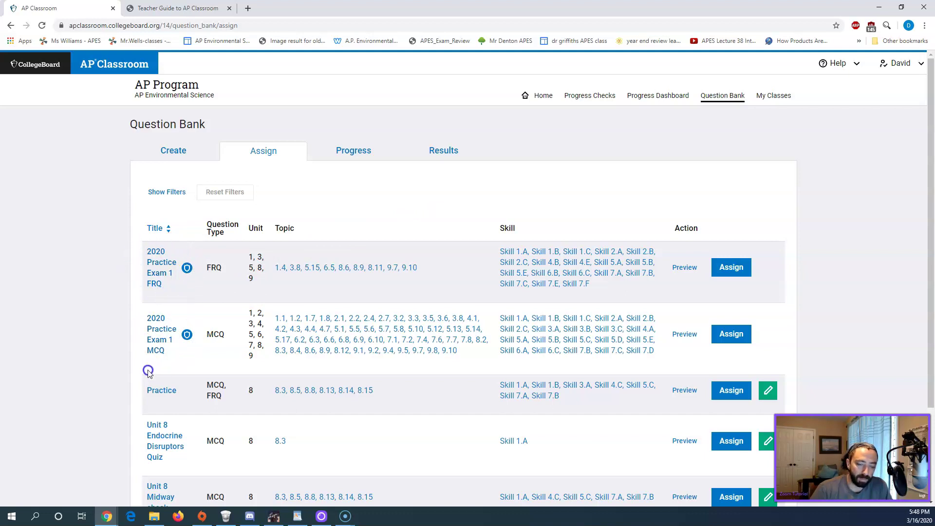
click(233, 348)
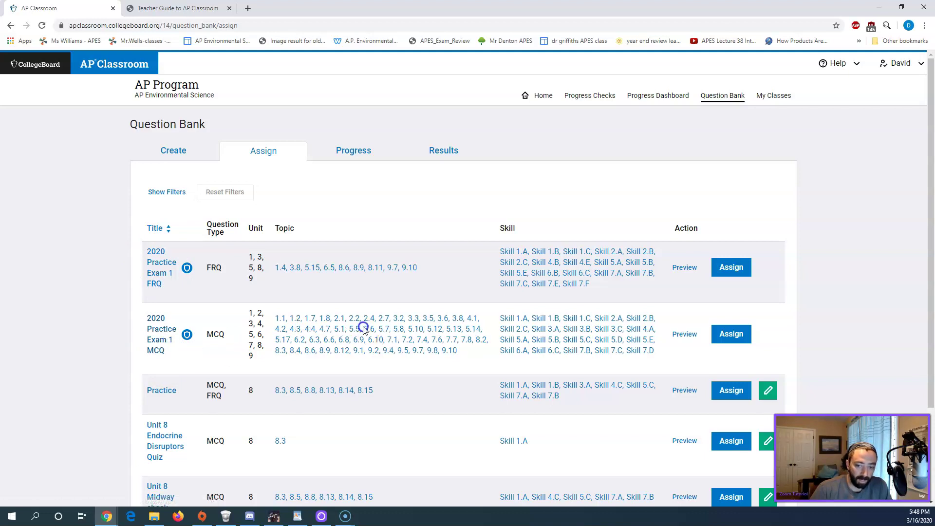
click(185, 322)
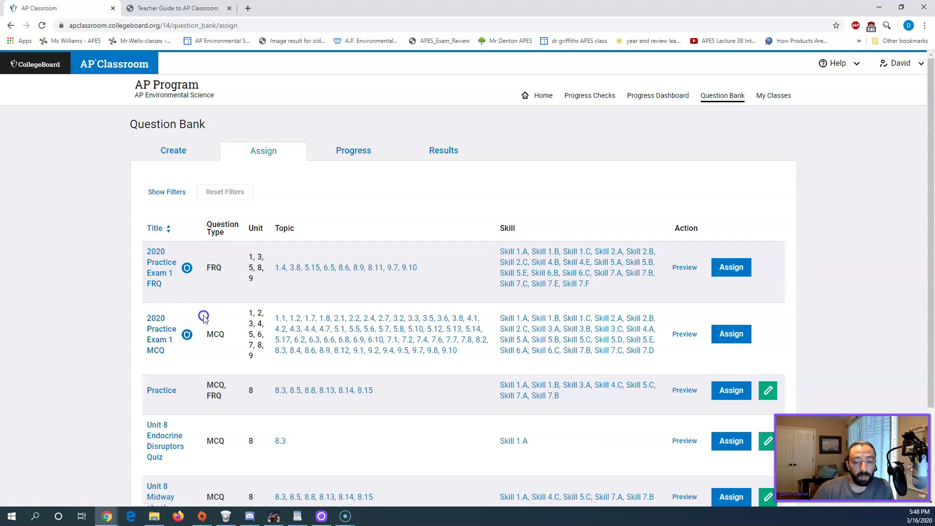
click(727, 337)
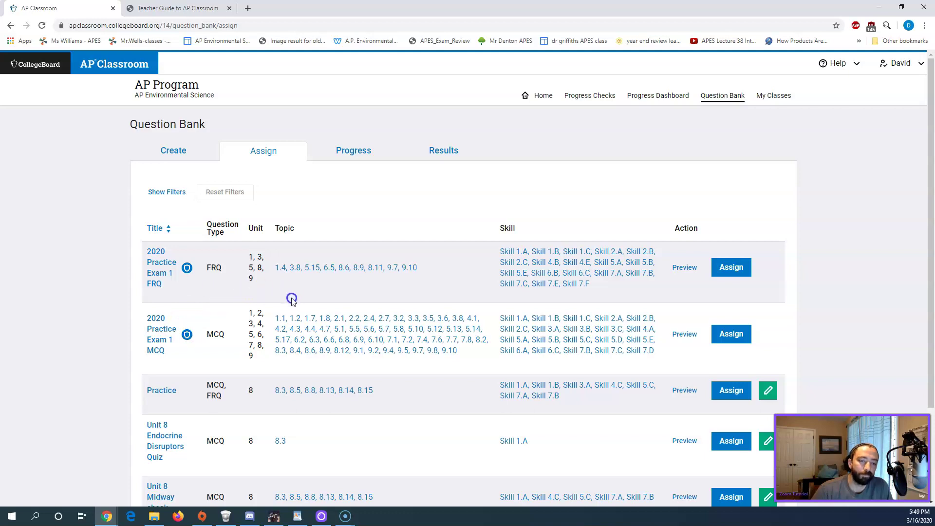
scroll(285, 304, down, 2)
scroll(283, 312, up, 2)
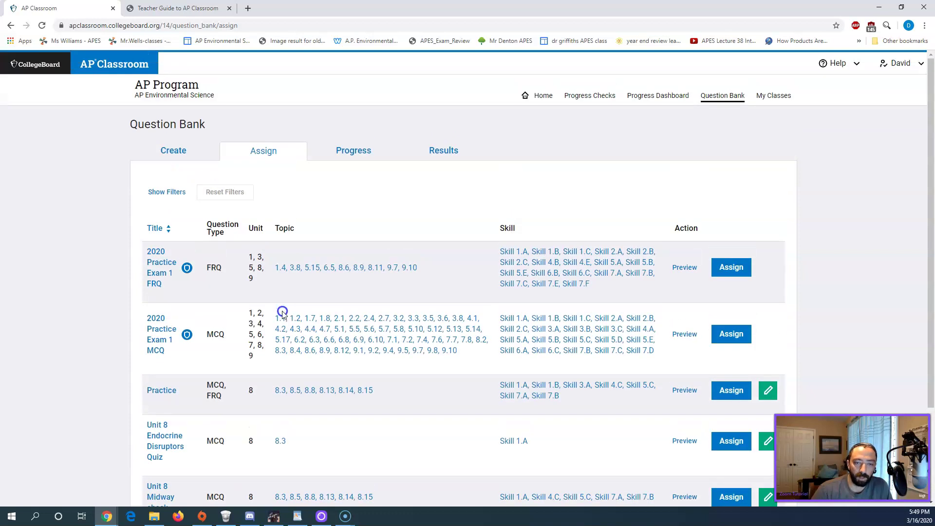
- Revisit the Progress listing of assigned quizzes and finish on the empty Results page
click(496, 167)
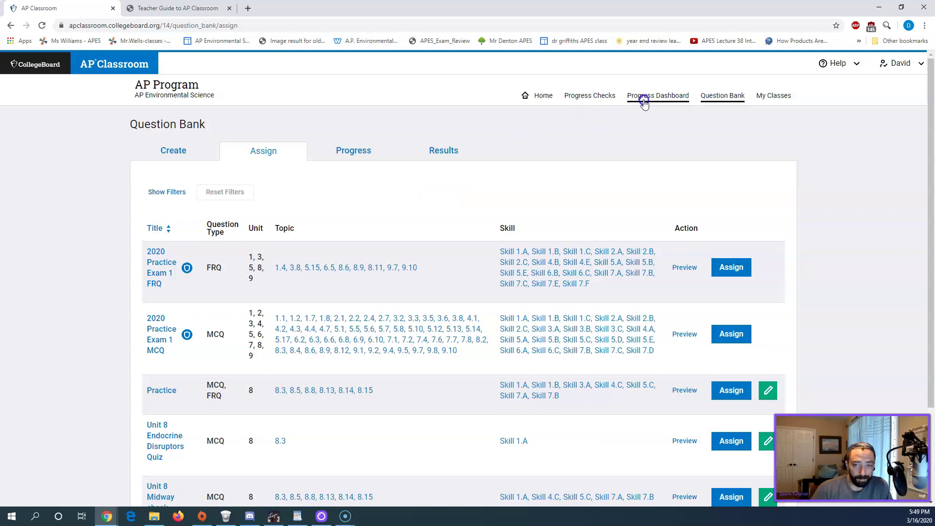
click(473, 173)
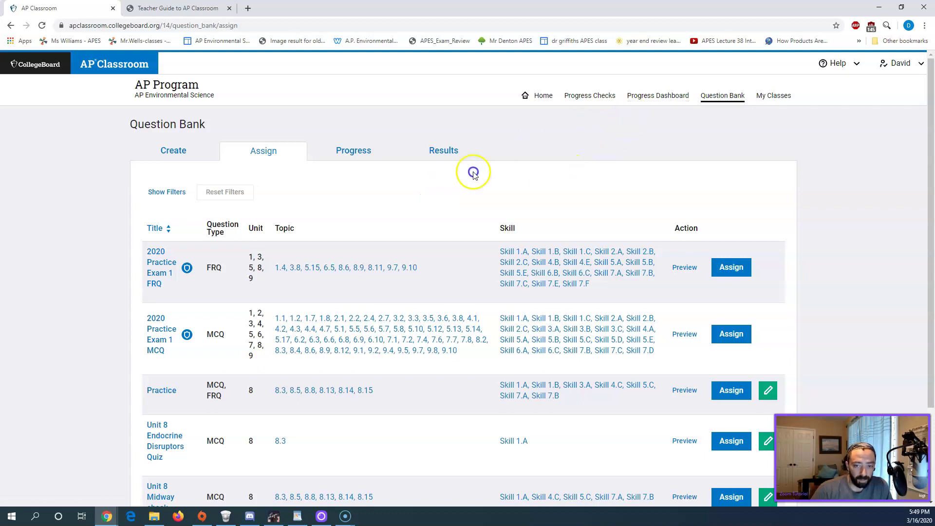
click(340, 152)
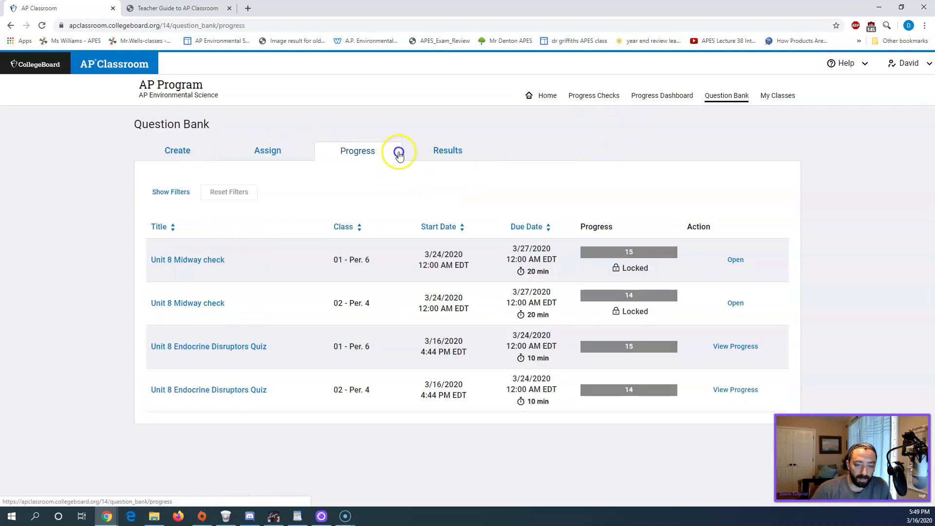
click(437, 154)
click(370, 152)
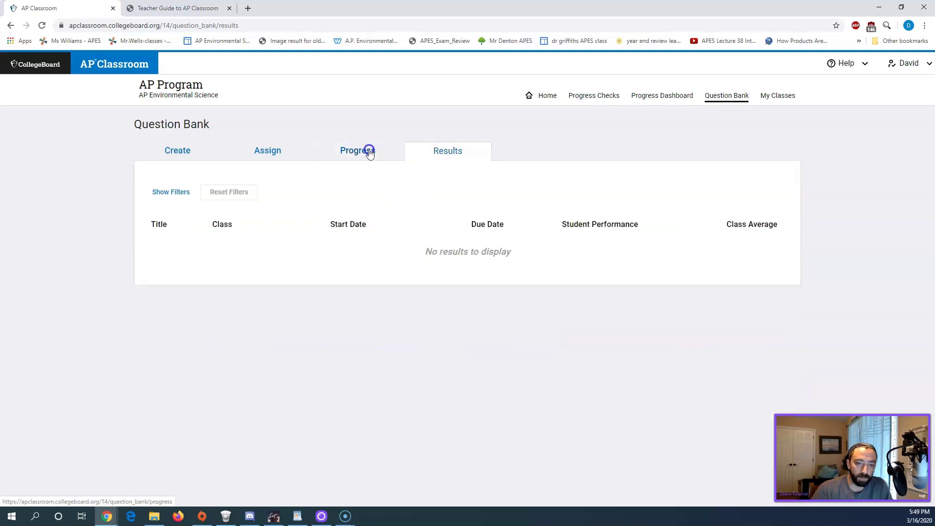